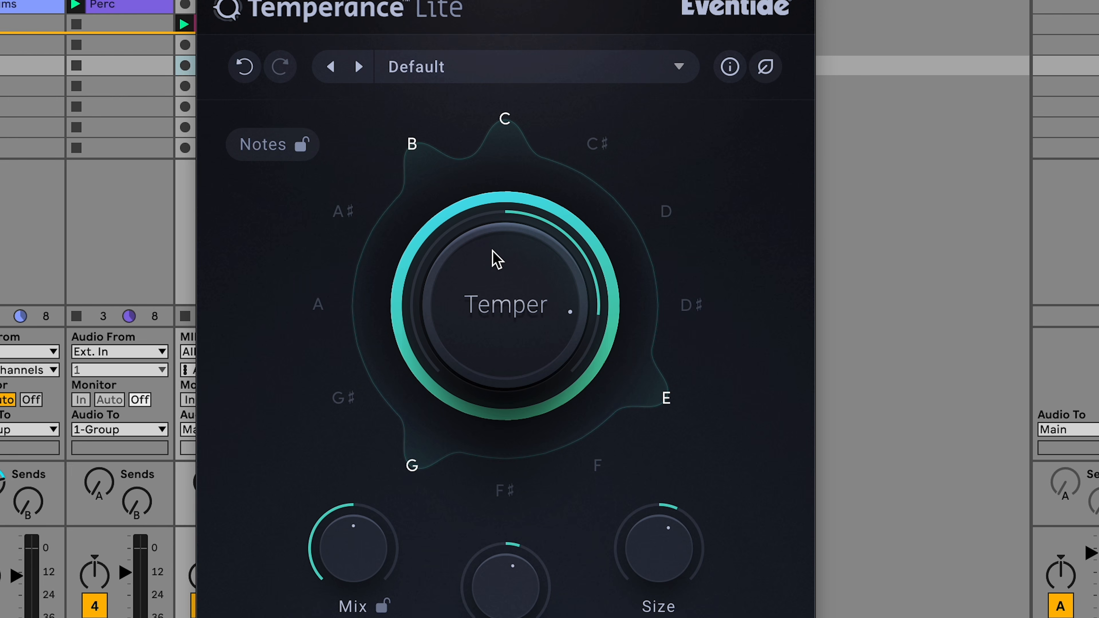
- Turn the Temper knob to a negative amount and nudge the Size knob
left_click_drag(497, 260, 469, 397)
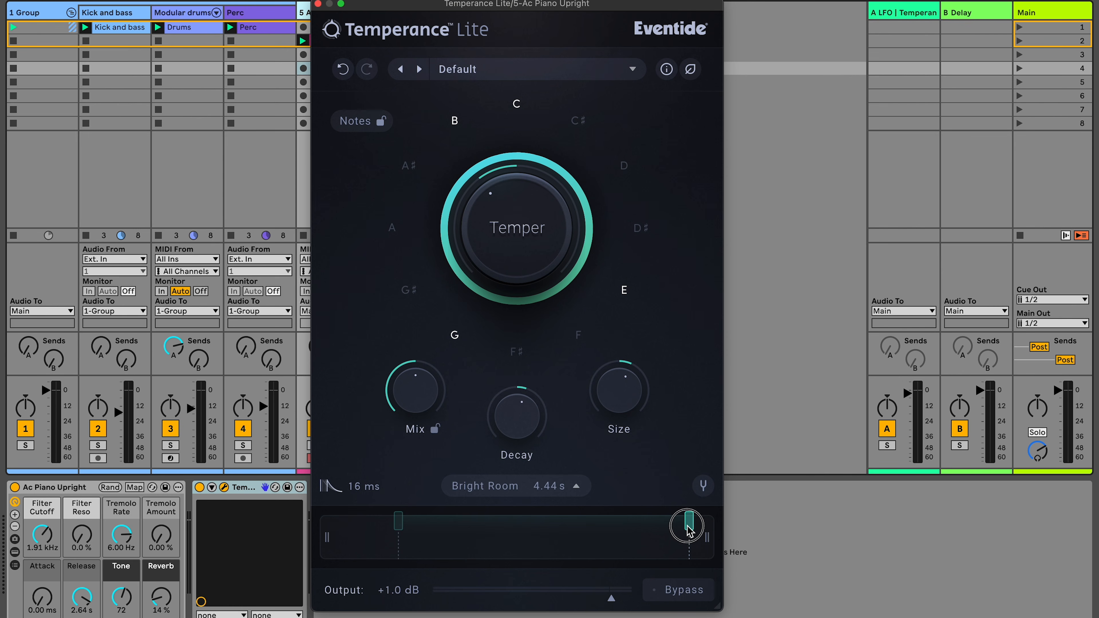
left_click_drag(688, 524, 657, 531)
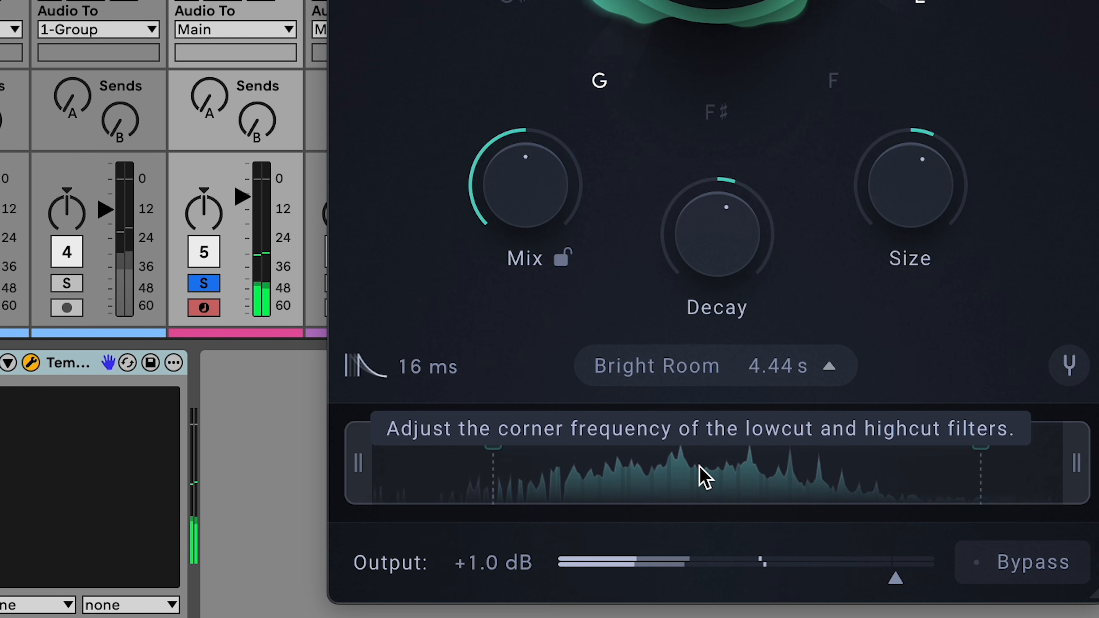
- Narrow the reverb's lowcut and highcut filter range in the spectrum display
left_click_drag(366, 472, 443, 481)
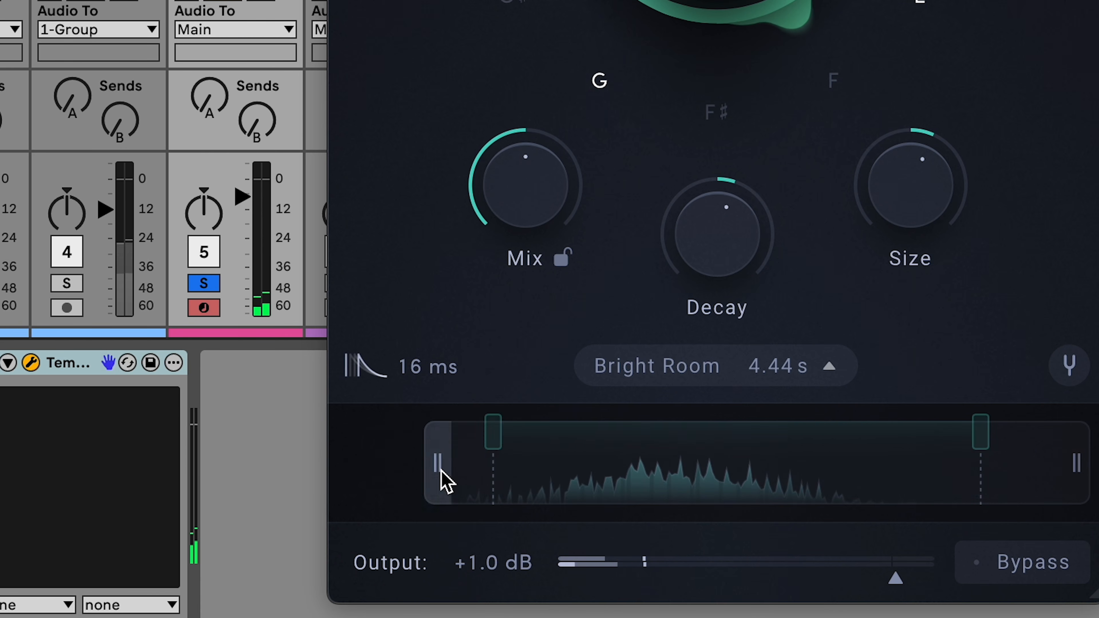
left_click_drag(1068, 467, 965, 465)
left_click_drag(438, 462, 537, 456)
mouse_move(964, 470)
left_mouse_down()
mouse_move(966, 459)
mouse_move(944, 469)
left_mouse_up()
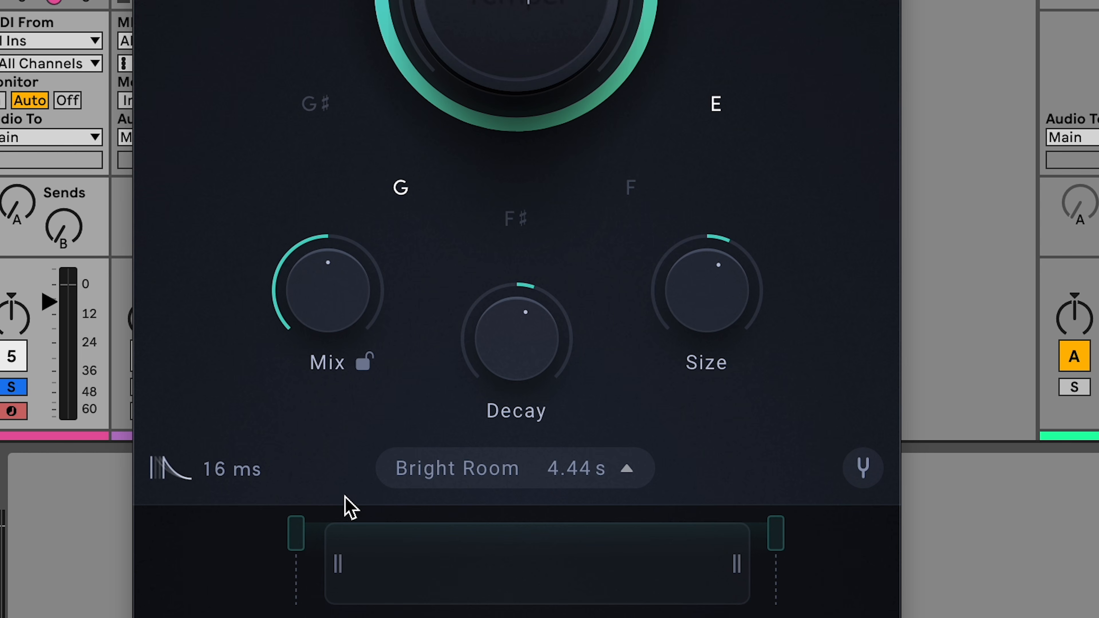
left_click(457, 475)
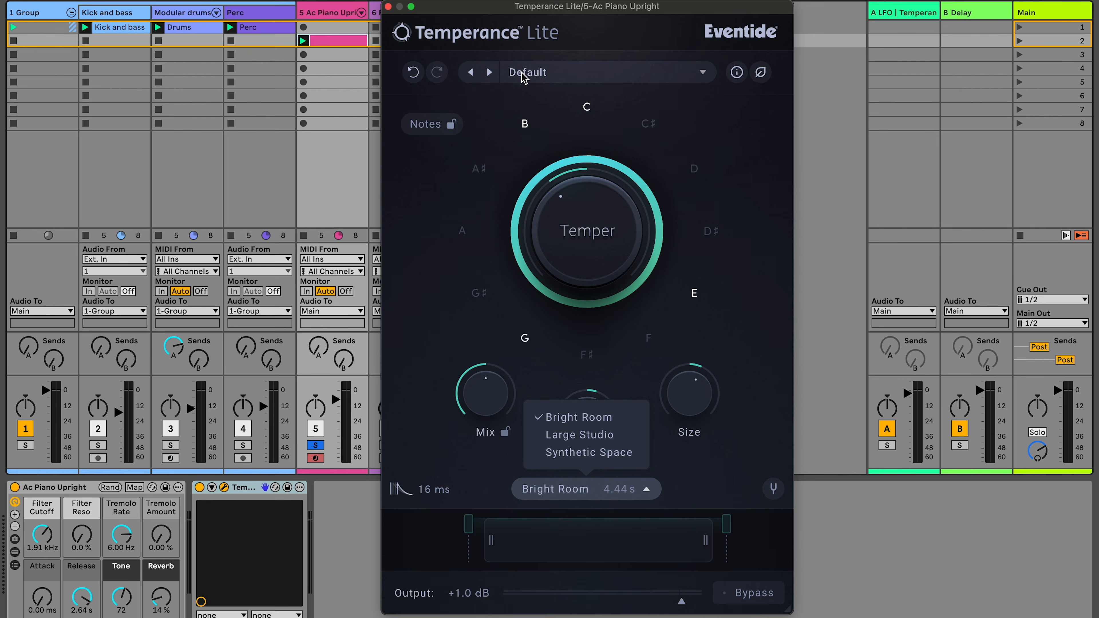
left_click(525, 73)
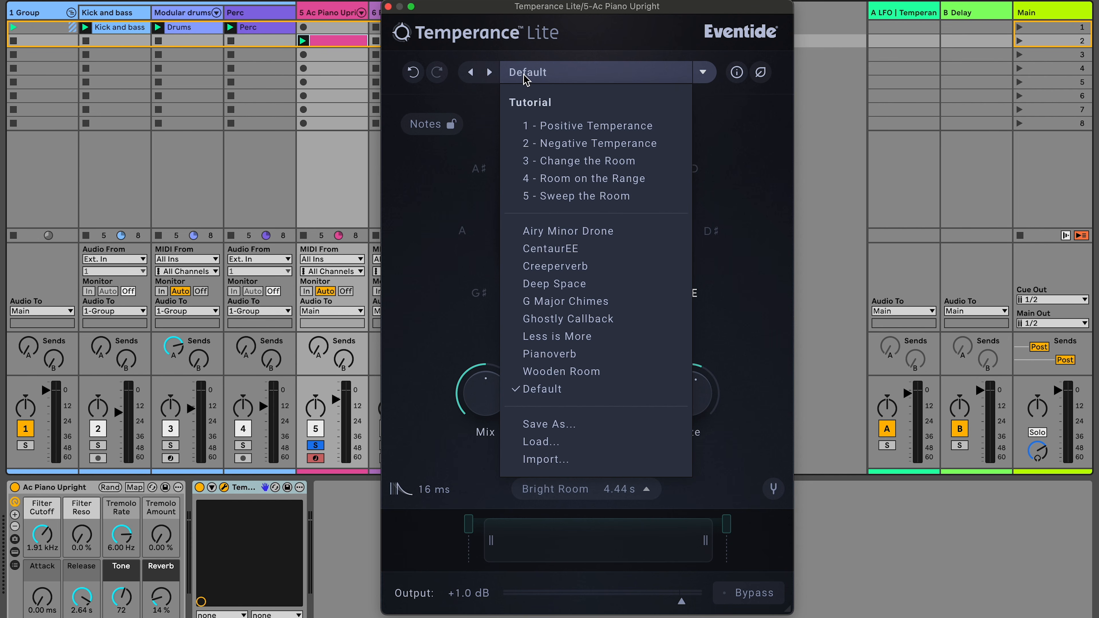
left_click(465, 173)
- Solo the piano track and start playback
left_click(294, 215)
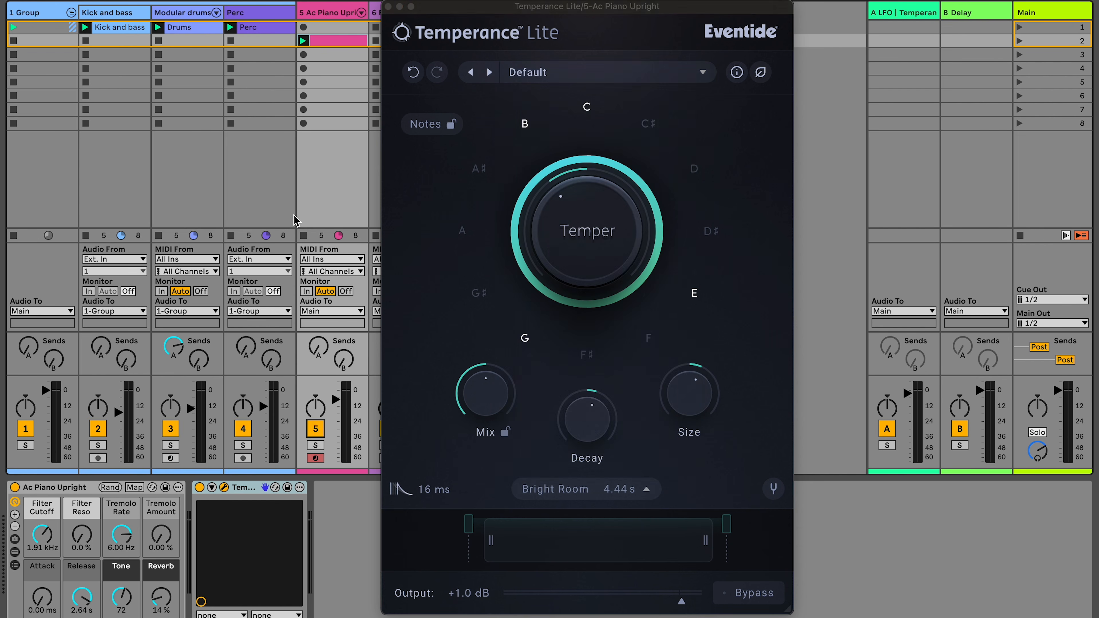
key("s")
key("space")
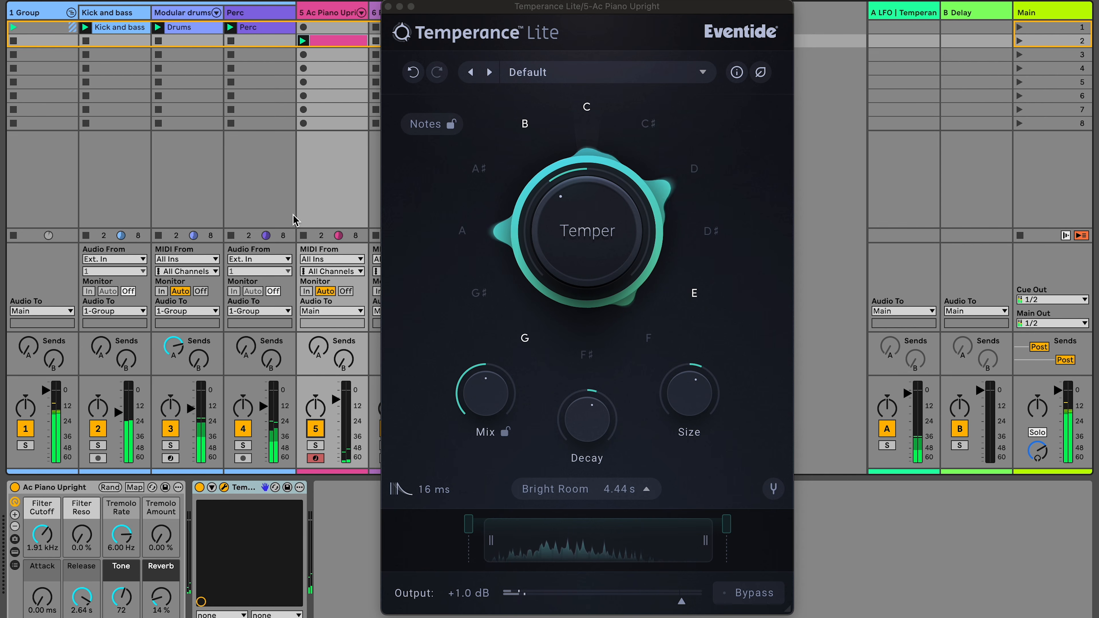
- Toggle the Temperance device off and on to compare the dry and reverberated piano
left_click(315, 445)
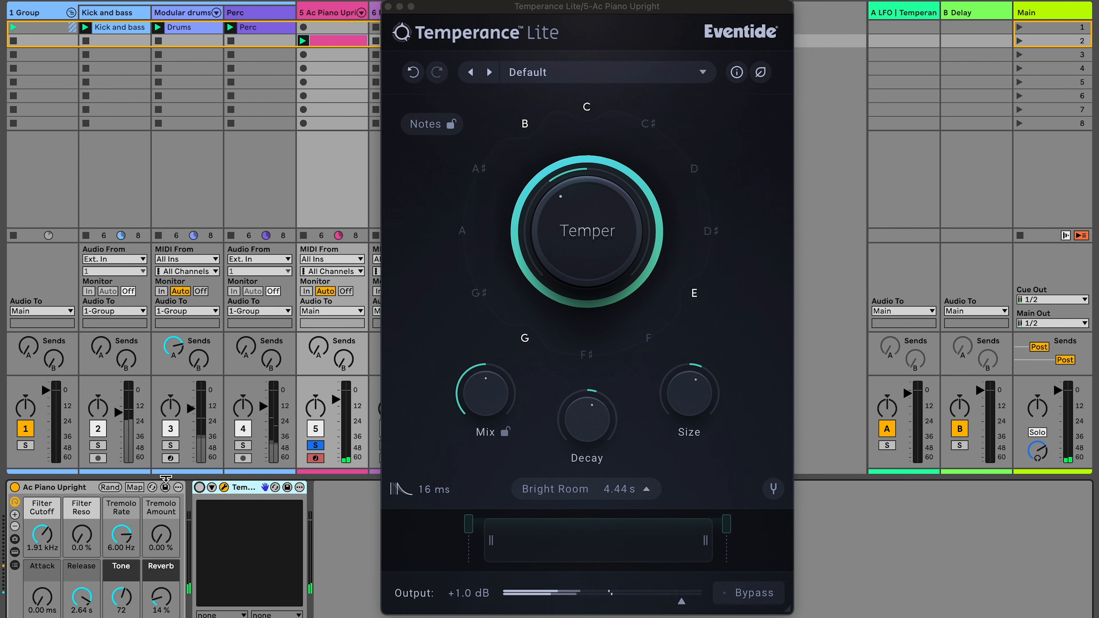
left_click(199, 487)
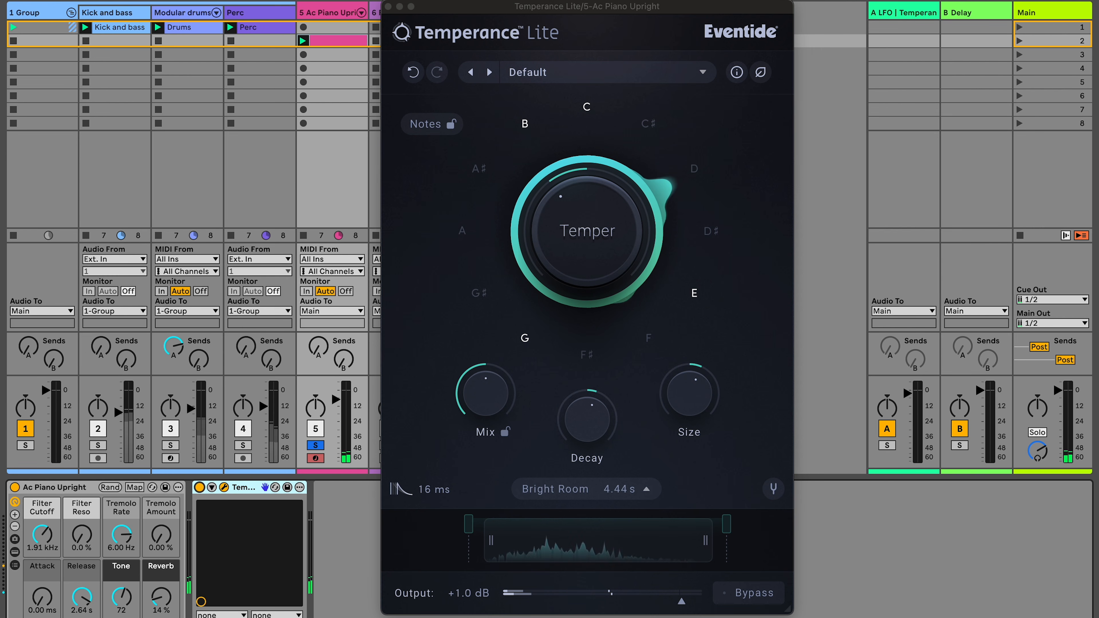
- Load the Airy Minor Drone preset
left_click(549, 75)
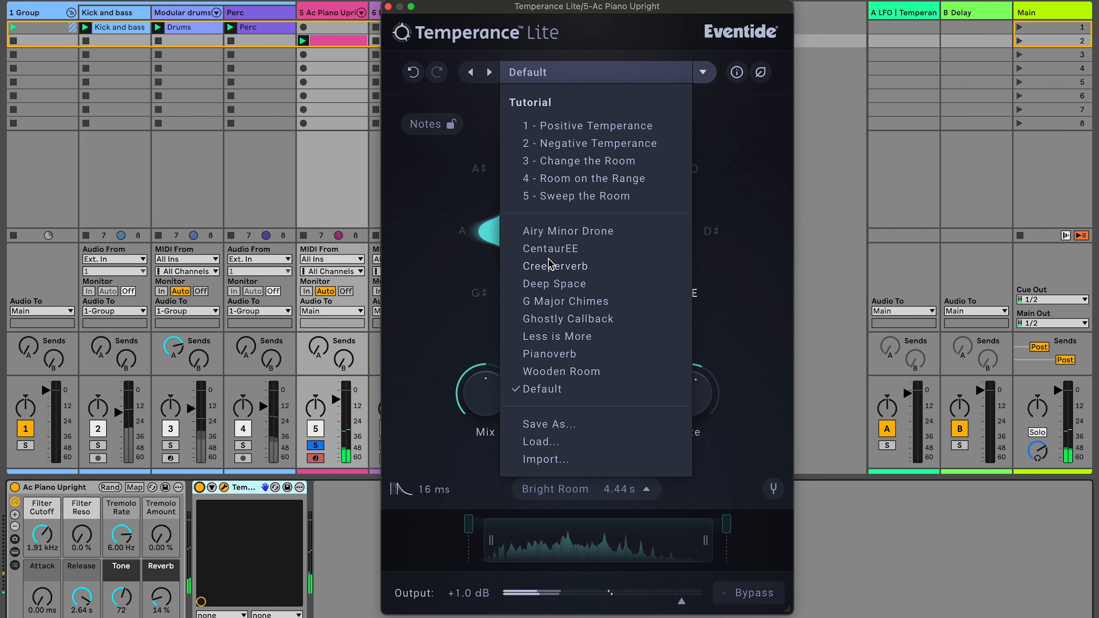
left_click(543, 231)
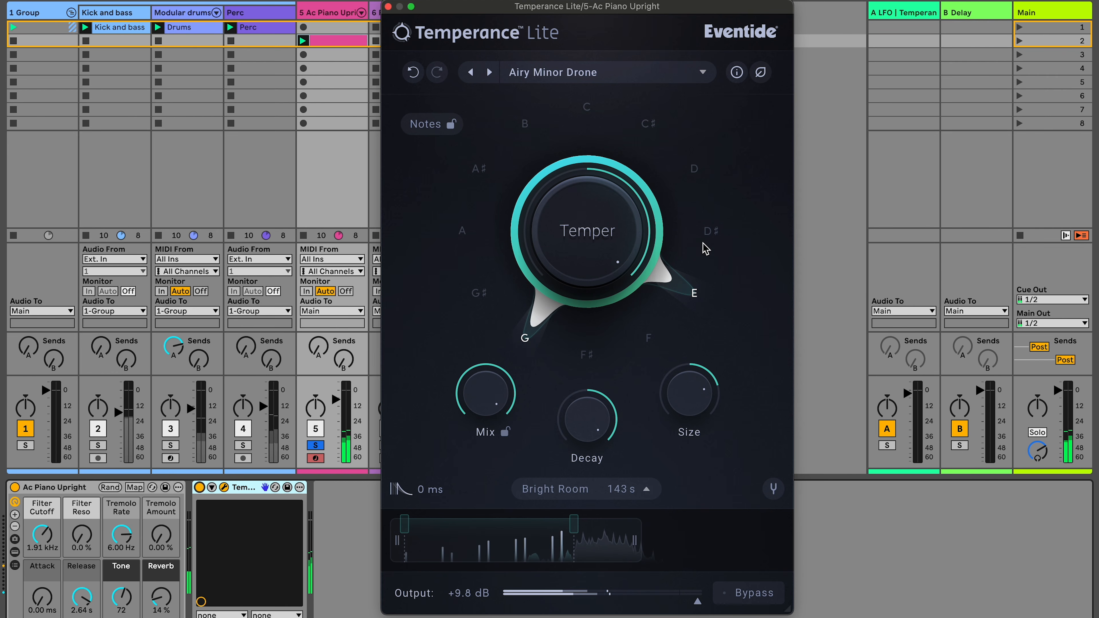
- Change the tempered notes to include D and A and exclude G
left_click(697, 177)
left_click(526, 339)
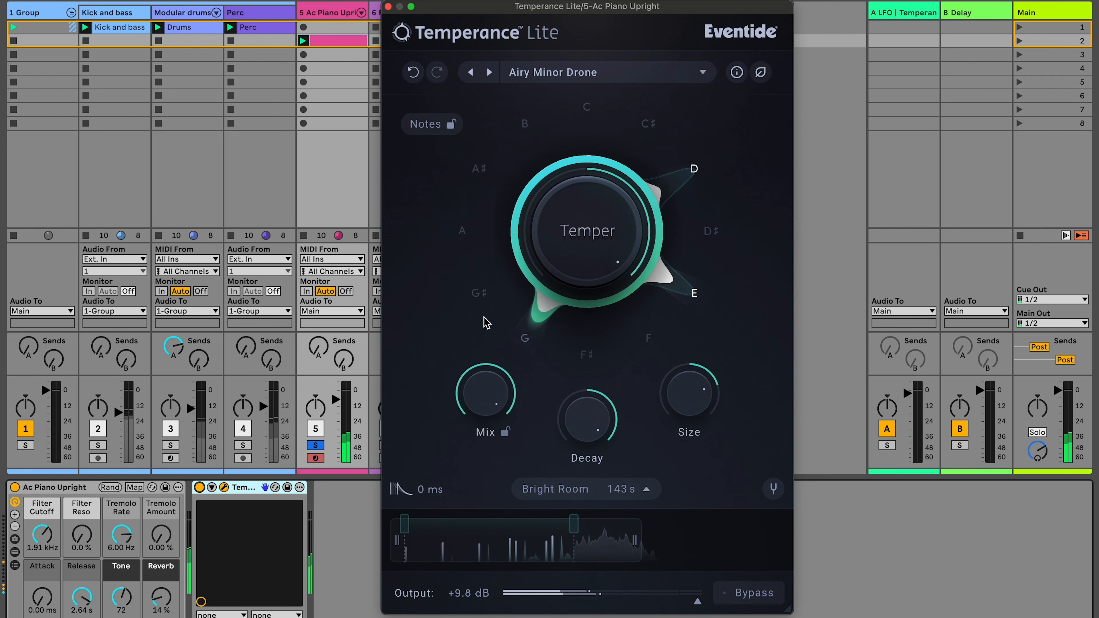
left_click(465, 234)
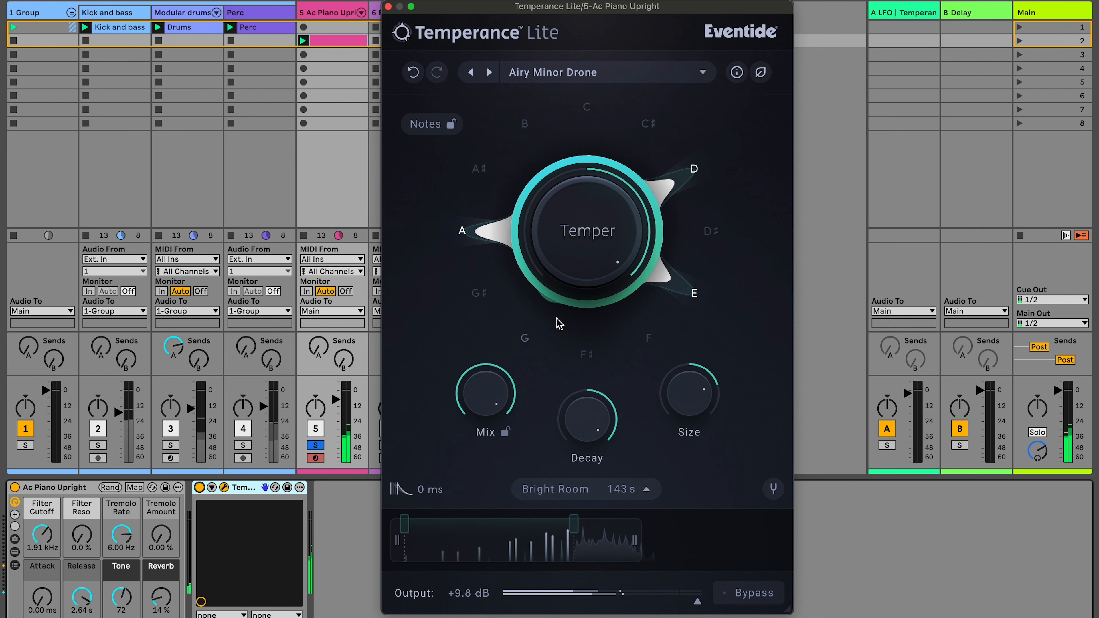
- Raise the Temper amount
mouse_move(558, 322)
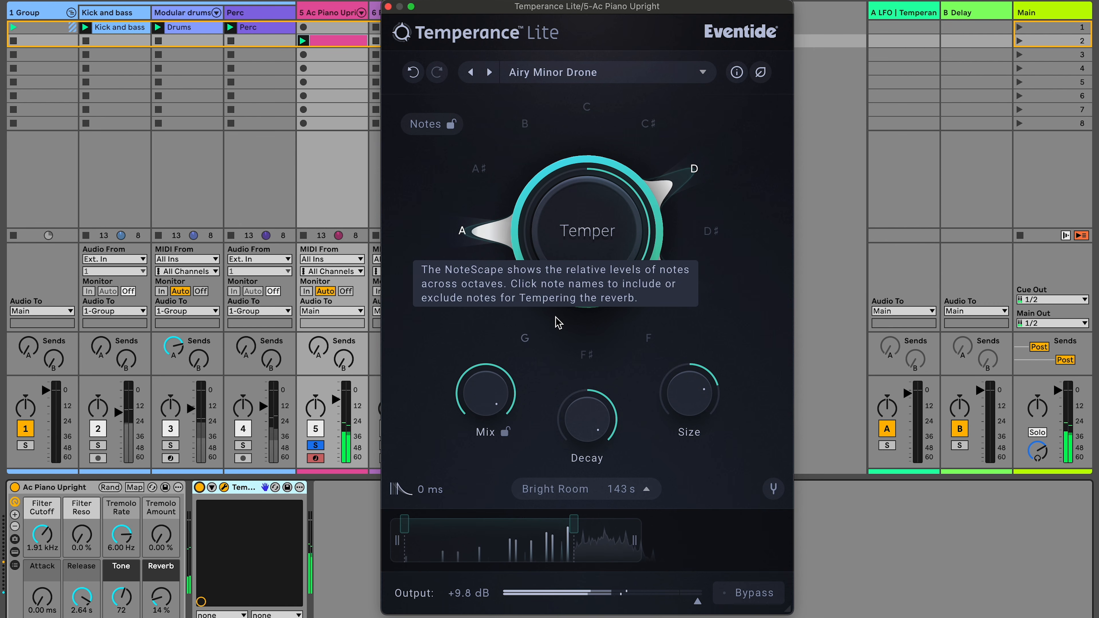
mouse_move(620, 238)
left_click_drag(597, 227, 591, 161)
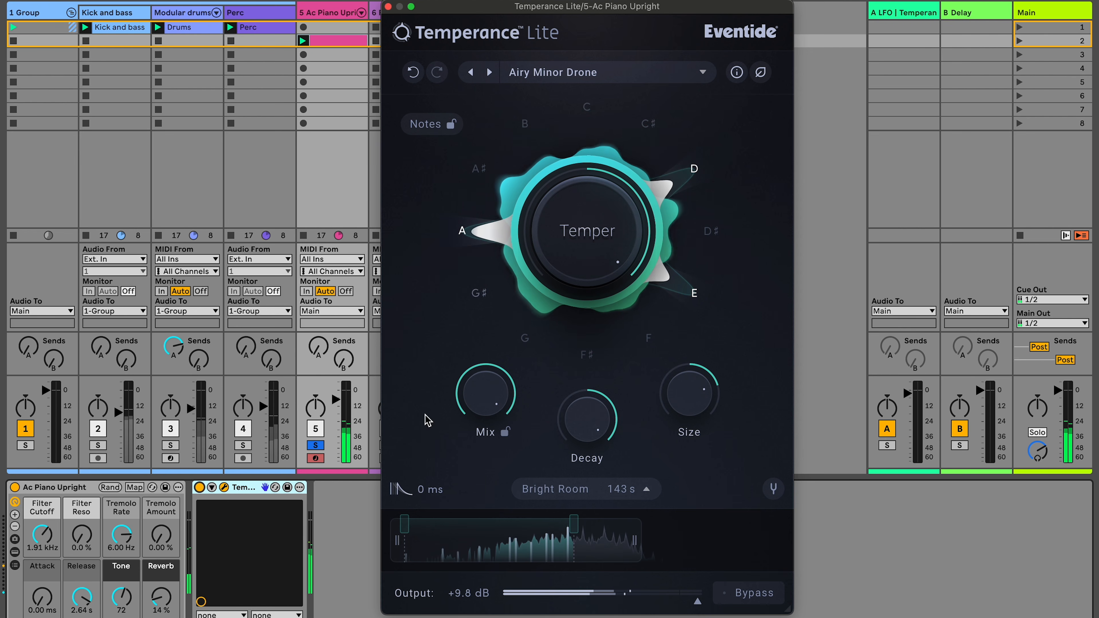
- Re-adjust the lowcut and highcut filter edges for the Airy Minor Drone sound
left_click_drag(405, 530, 469, 535)
left_click_drag(574, 524, 584, 524)
left_click_drag(637, 547, 644, 546)
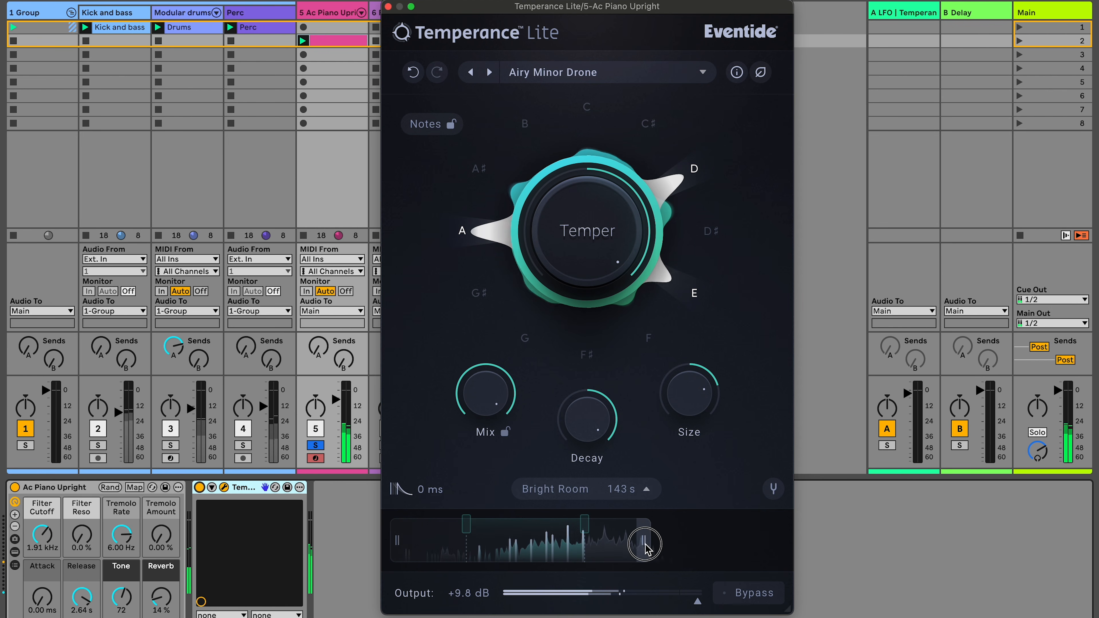
left_click_drag(398, 546, 431, 545)
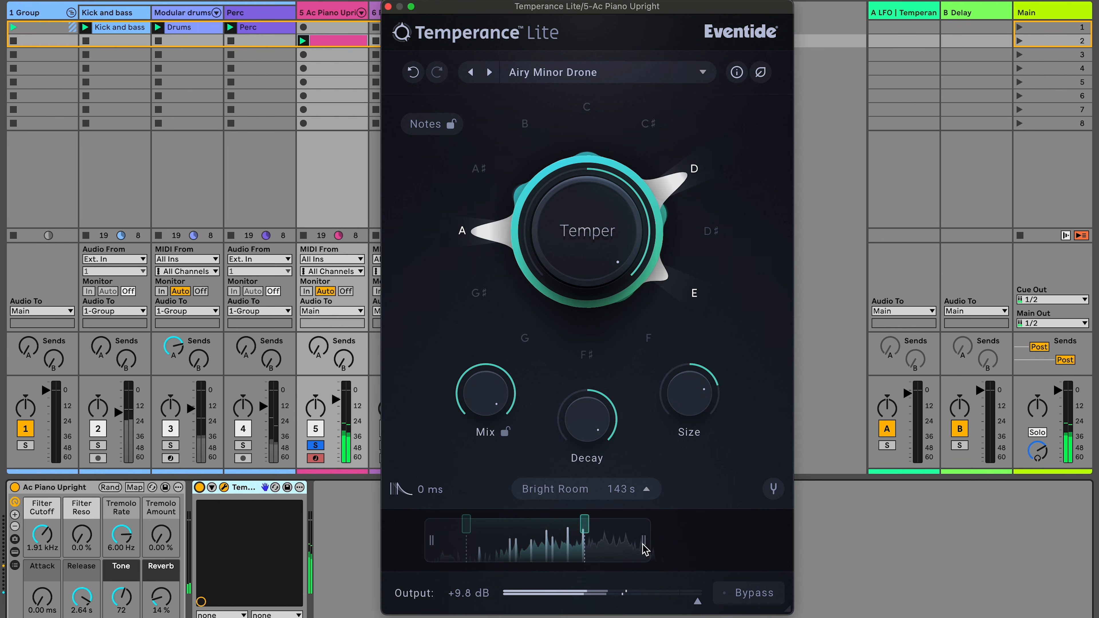
left_click_drag(645, 546, 620, 545)
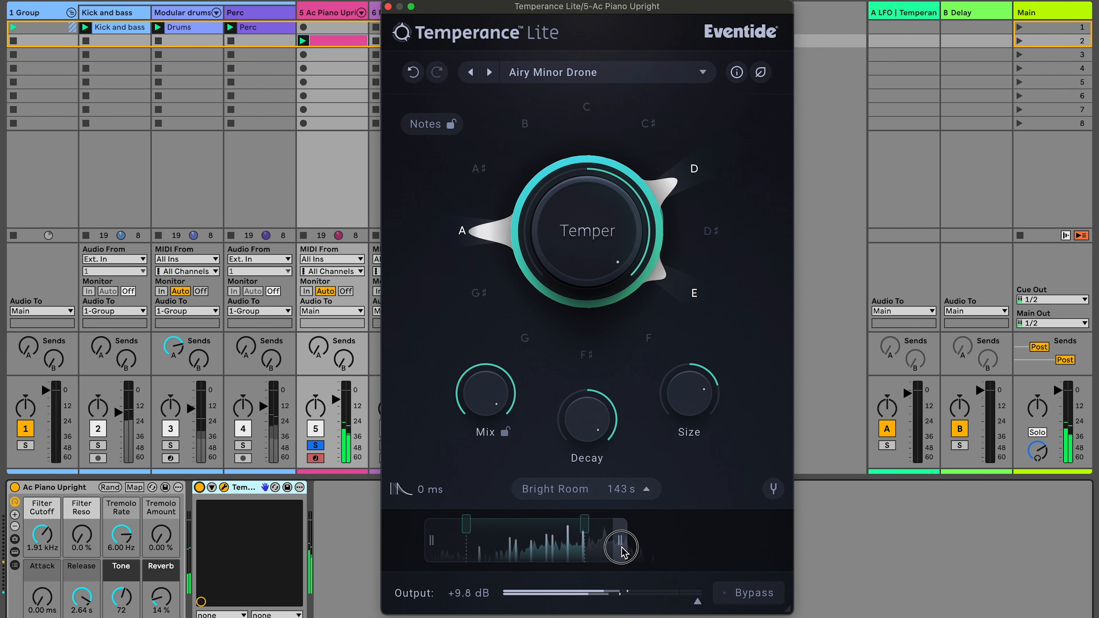
left_click_drag(433, 541, 443, 542)
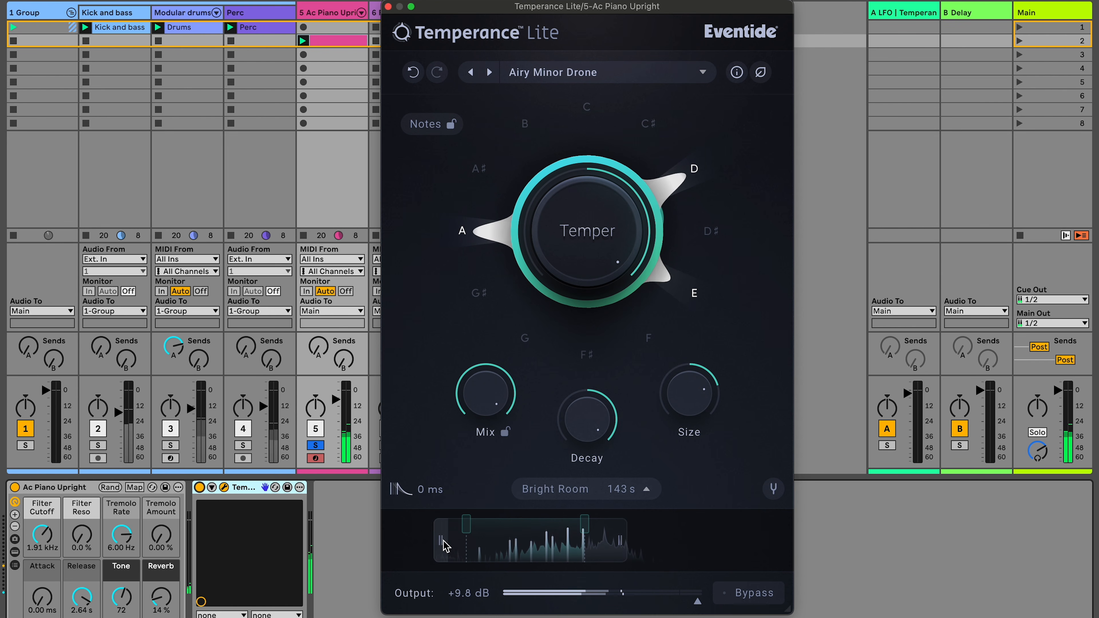
- Reduce the Mix level and unsolo the piano track
mouse_move(498, 392)
left_mouse_down()
mouse_move(492, 437)
mouse_move(490, 385)
mouse_move(483, 417)
mouse_move(480, 390)
left_mouse_up()
left_click(480, 387)
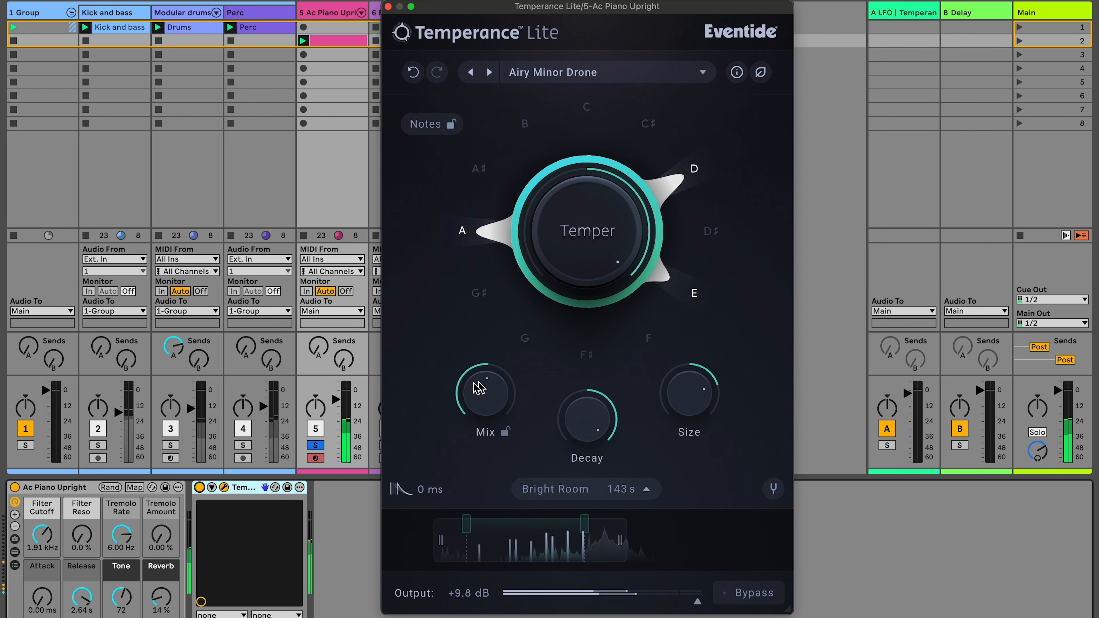
left_click(315, 446)
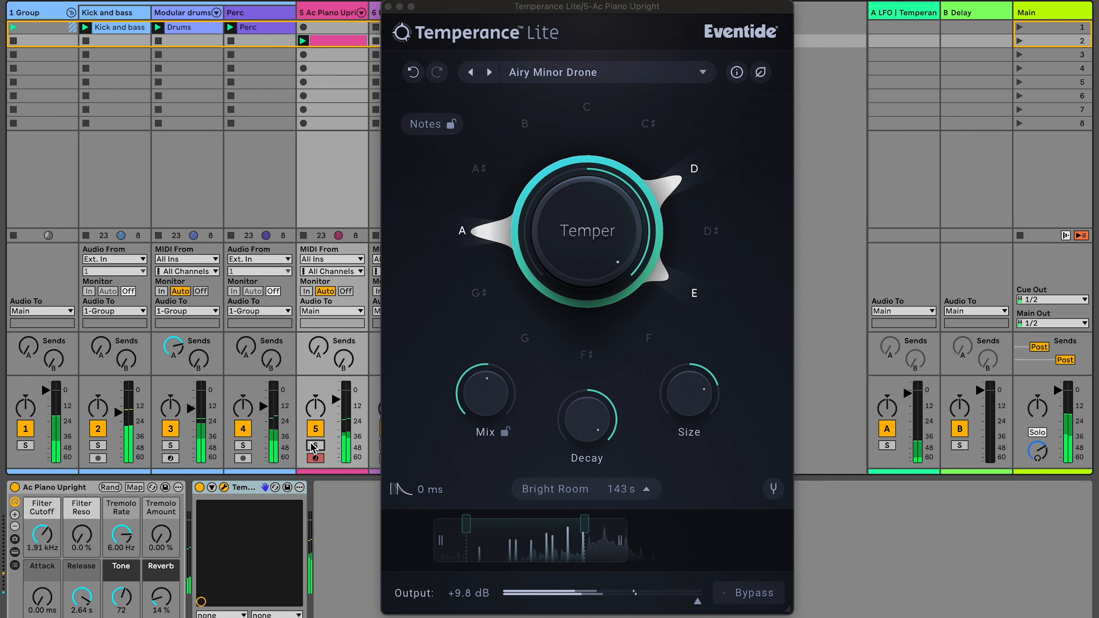
left_click(481, 387)
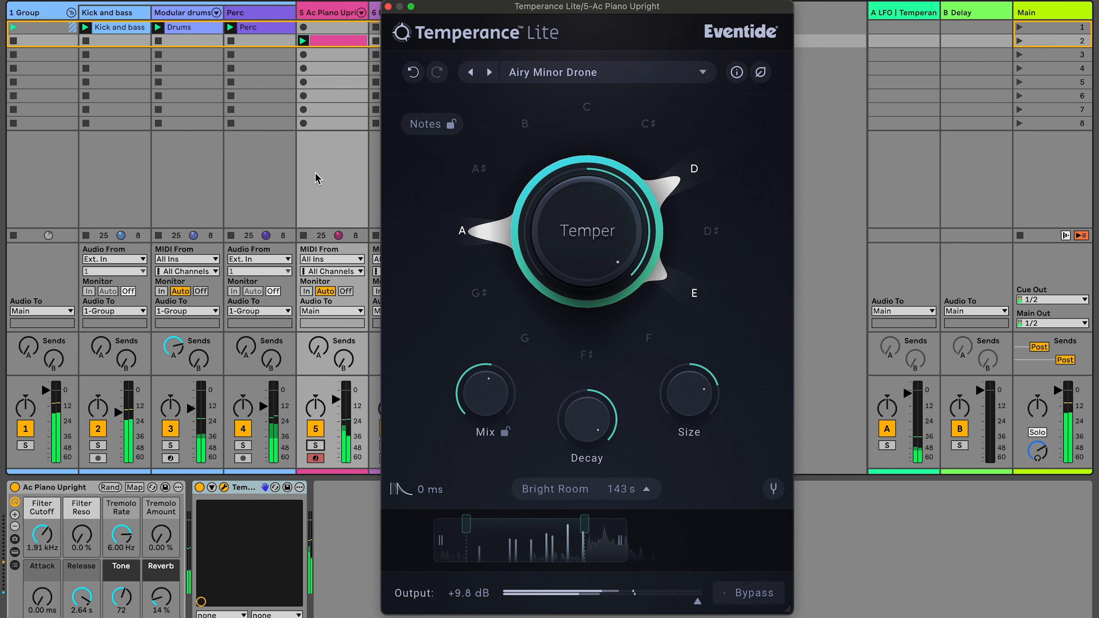
- Select the LFO return track and open its Temperance plugin window
left_click(884, 5)
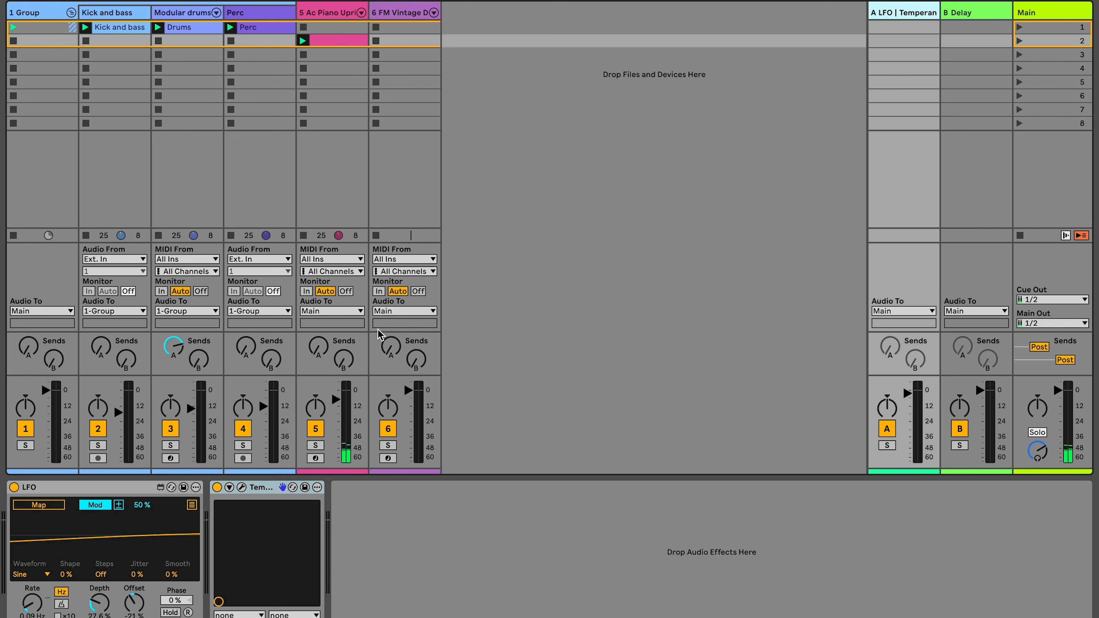
left_click(242, 488)
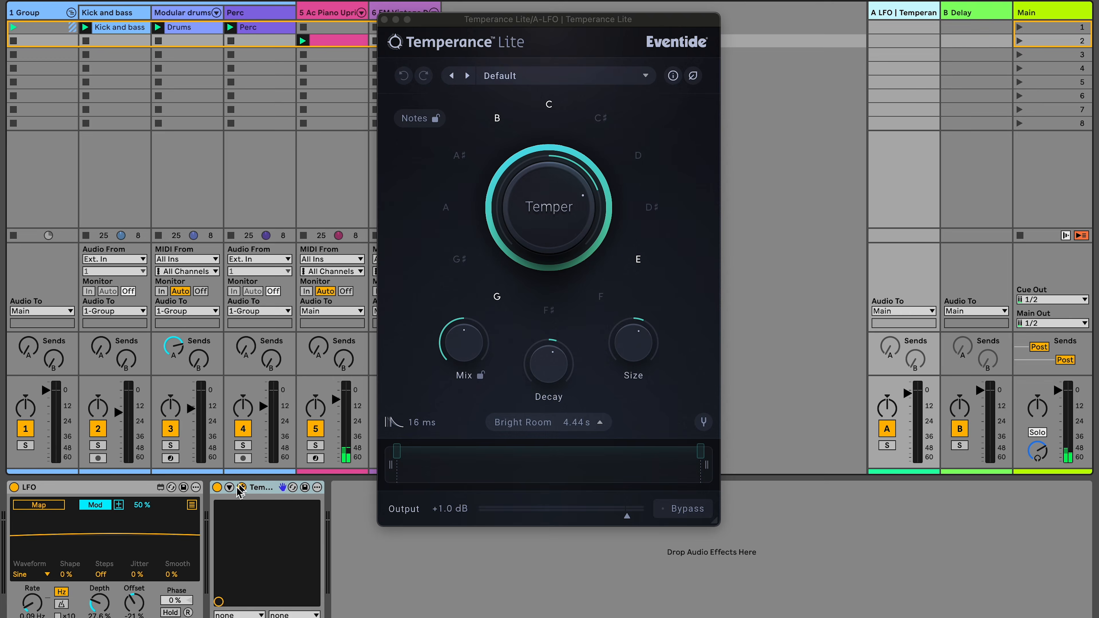
- Load the CentaurEE preset
left_click(495, 77)
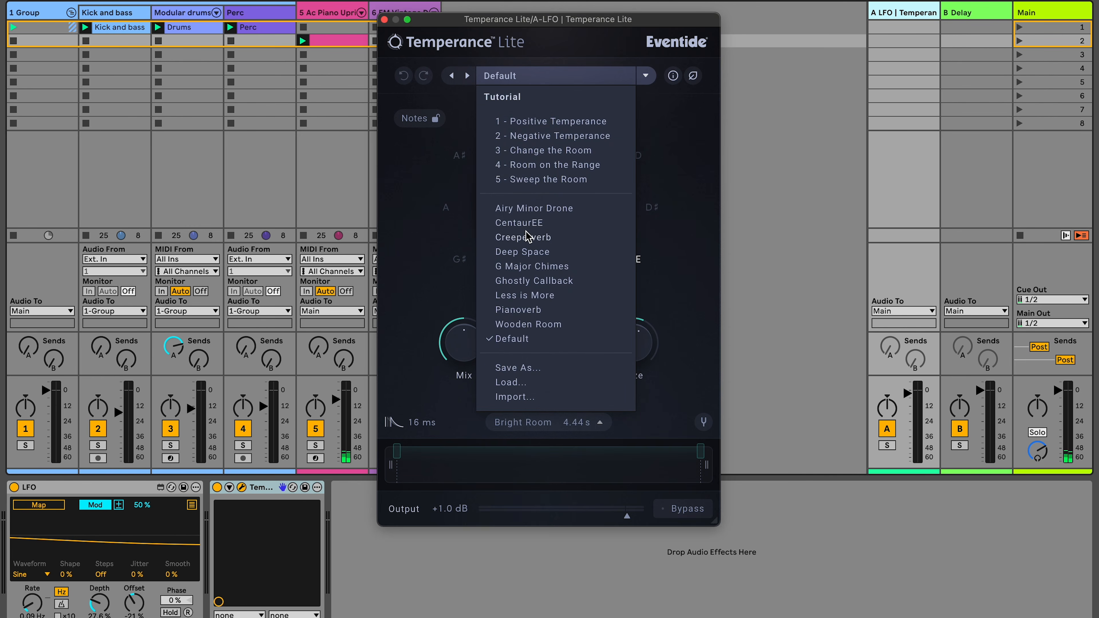
left_click(517, 224)
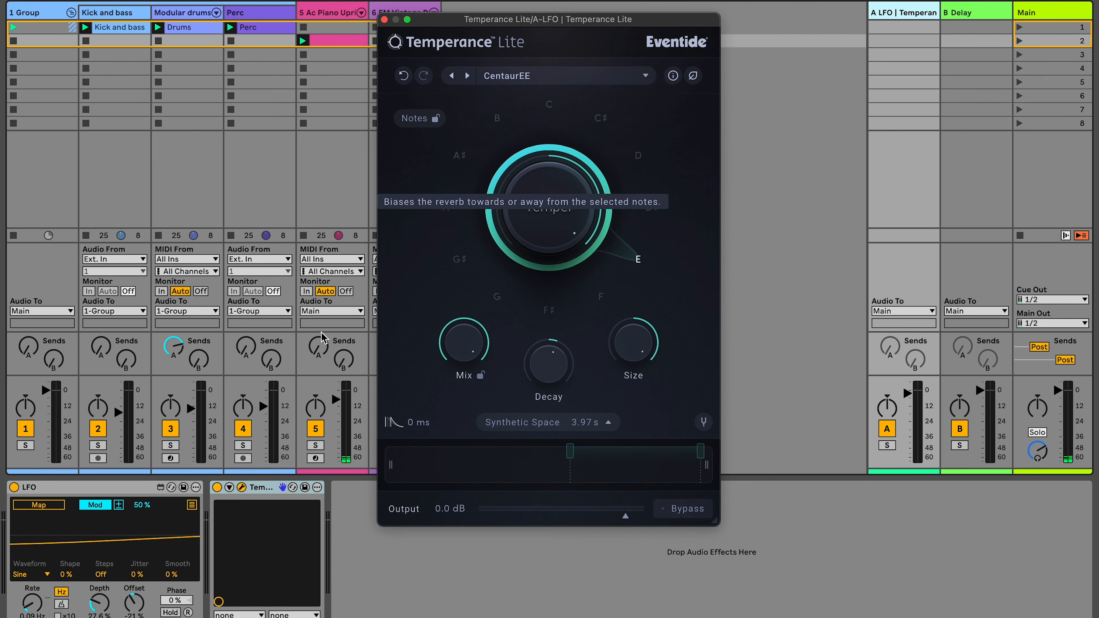
- Solo the LFO return track and start playback
left_click(887, 446)
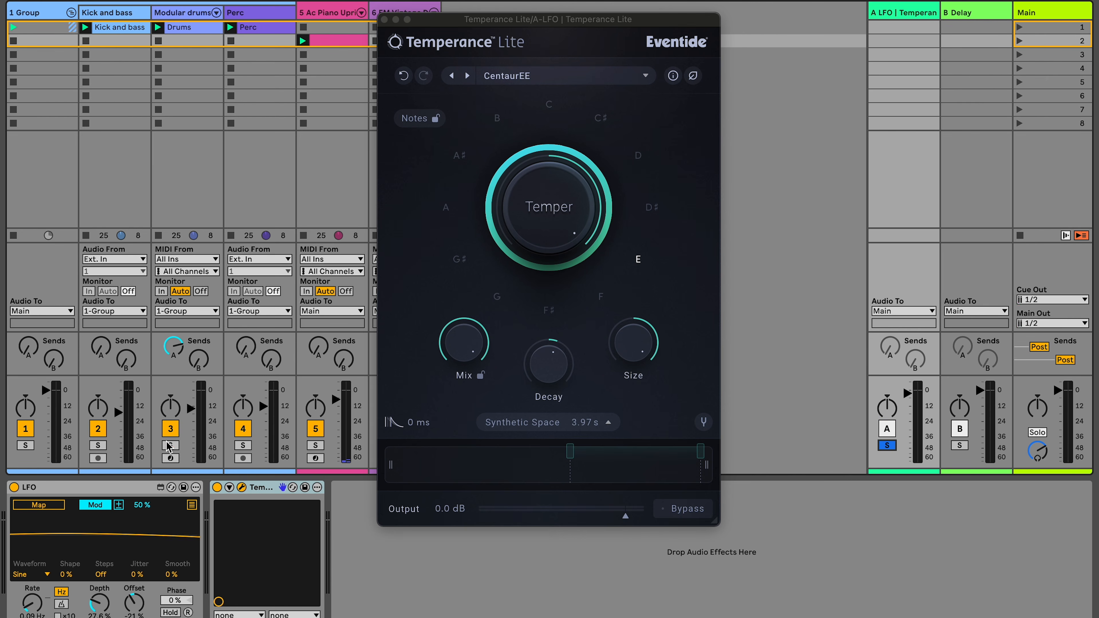
key("space")
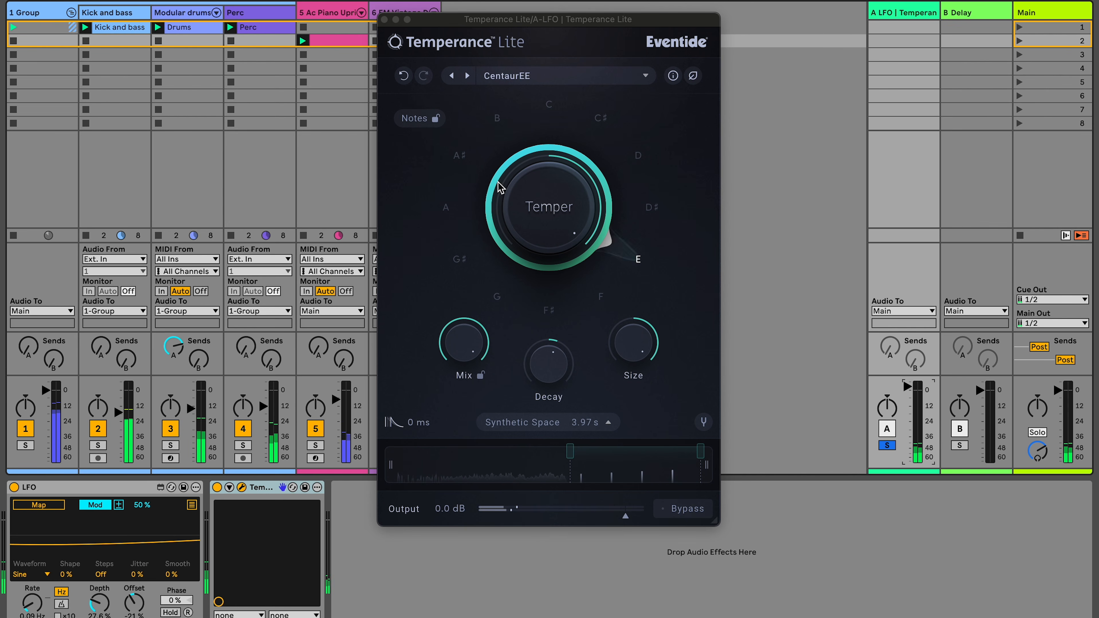
- Include the D and A notes in the tempering
left_click(635, 158)
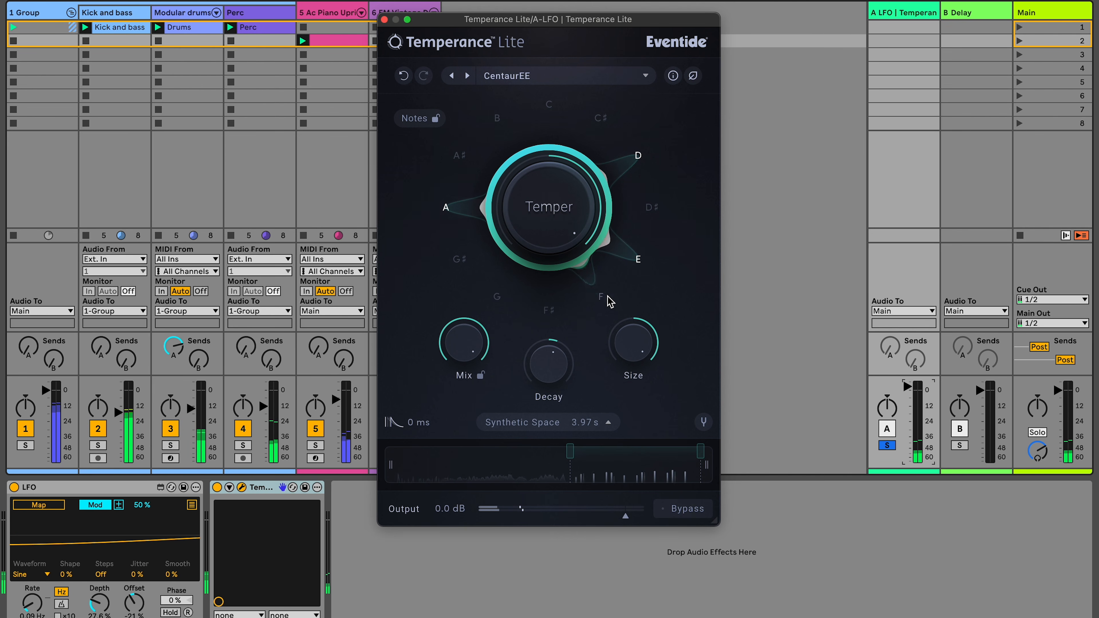
left_click_drag(907, 387, 908, 383)
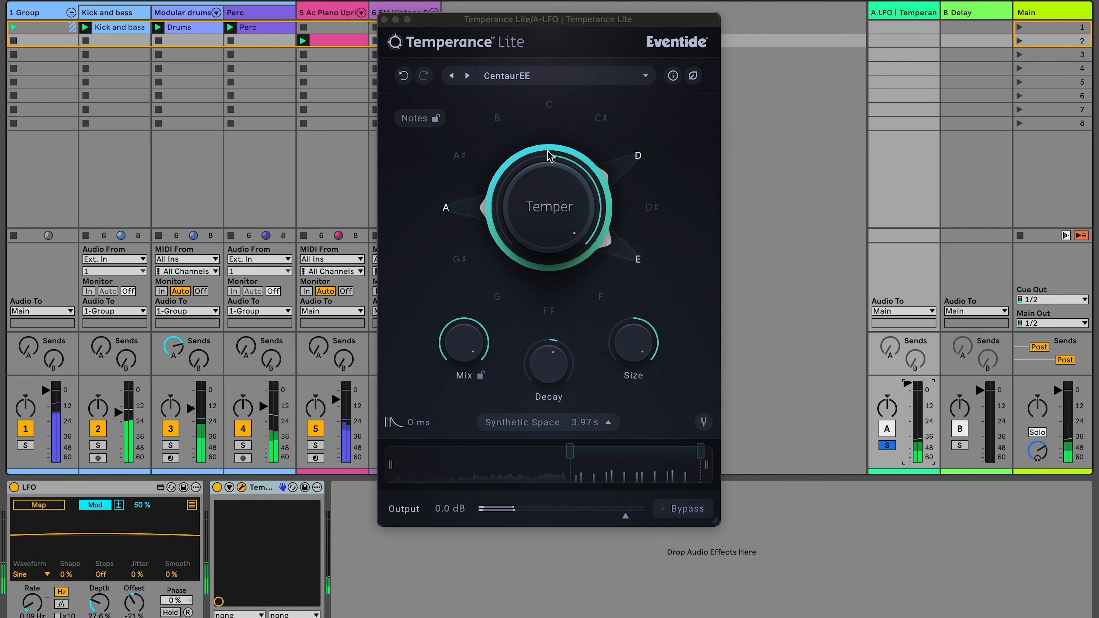
left_click(557, 189)
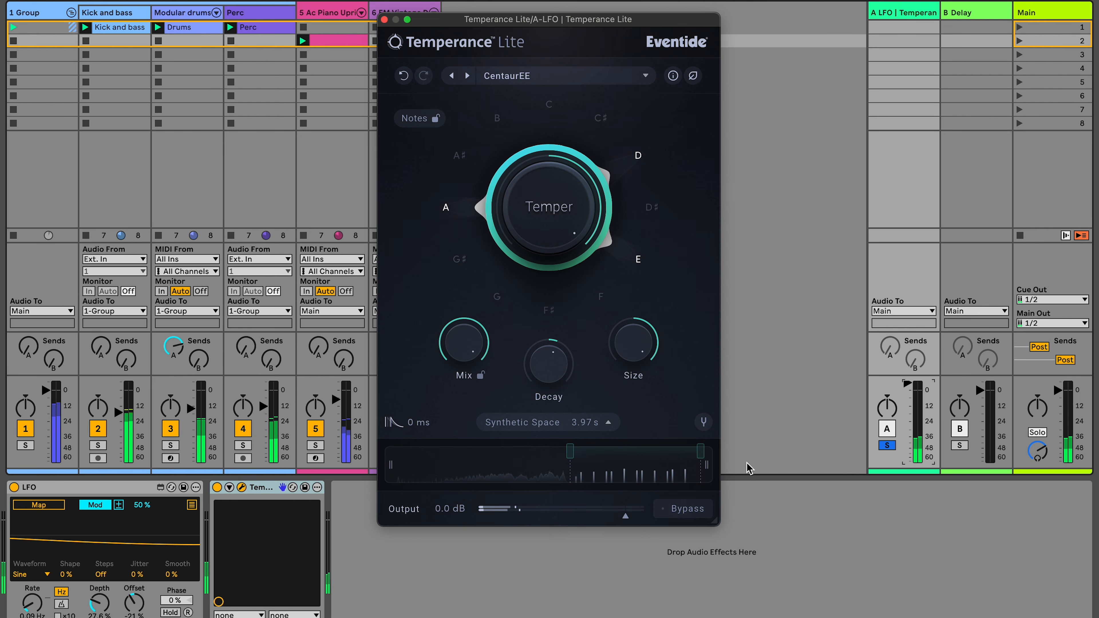
- Bypass and re-enable the Temperance device, and deactivate the piano track
left_click(217, 487)
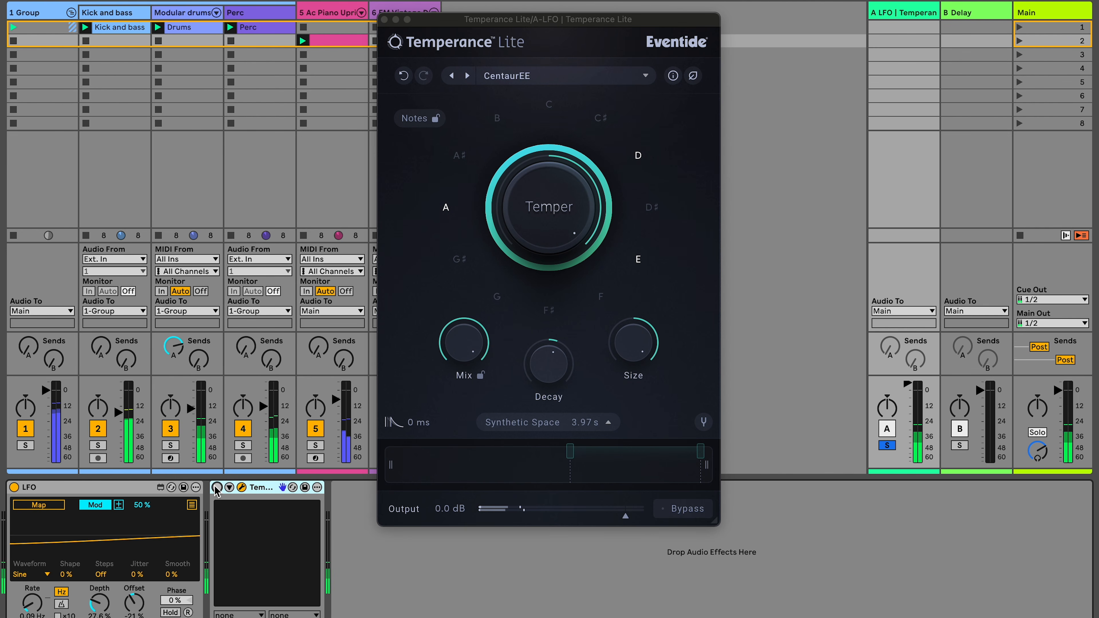
left_click(217, 488)
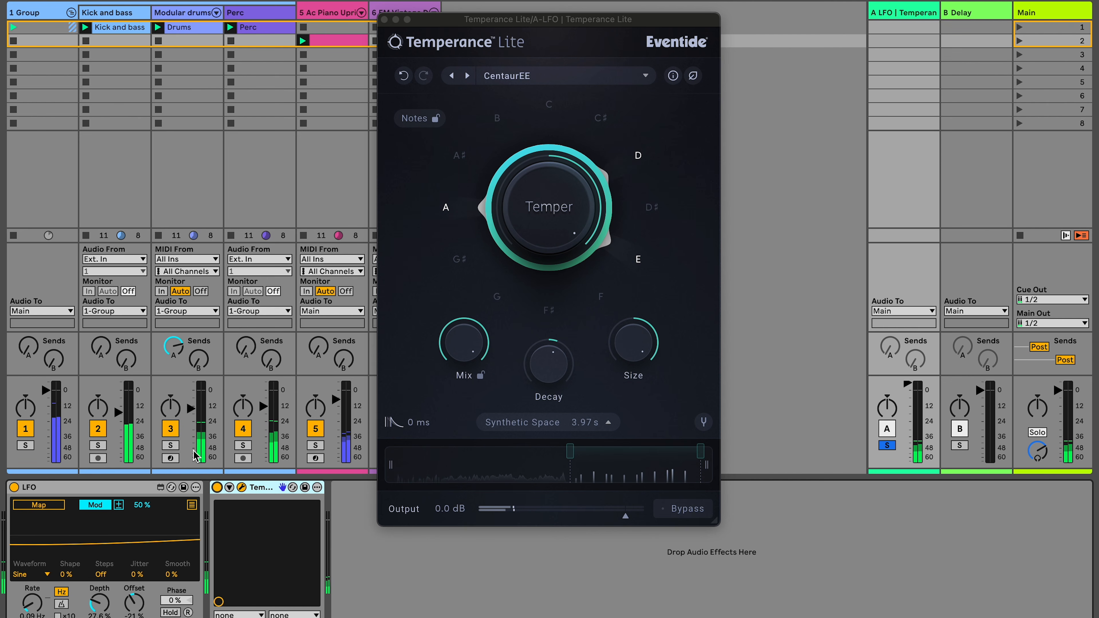
left_click(316, 429)
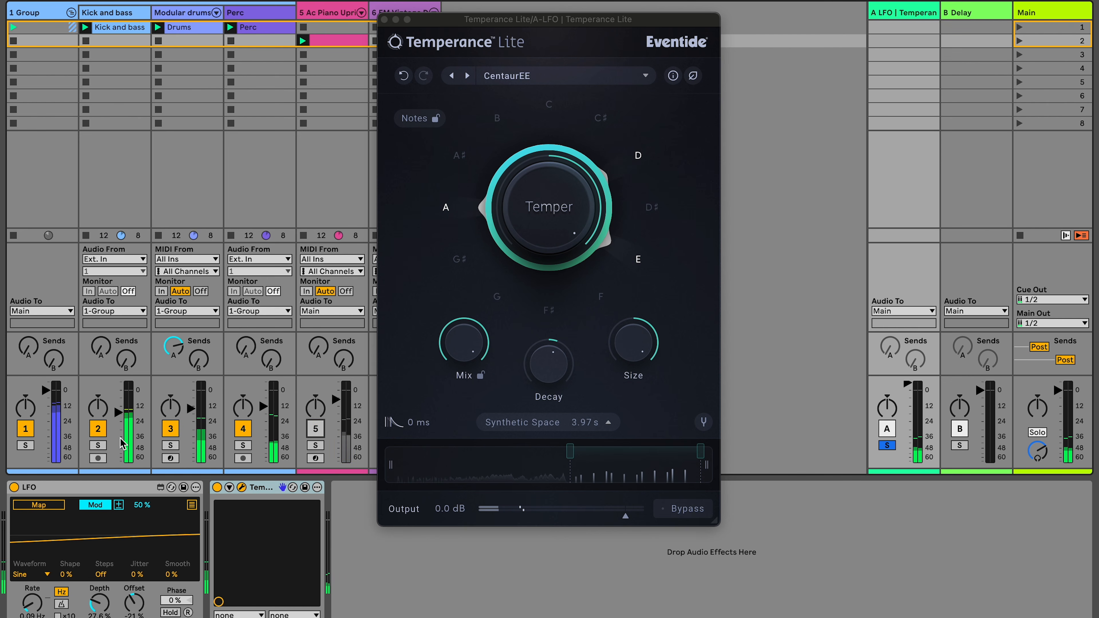
- Unsolo the LFO return and map the LFO to the Temperance device's Temper parameter
left_click(879, 443)
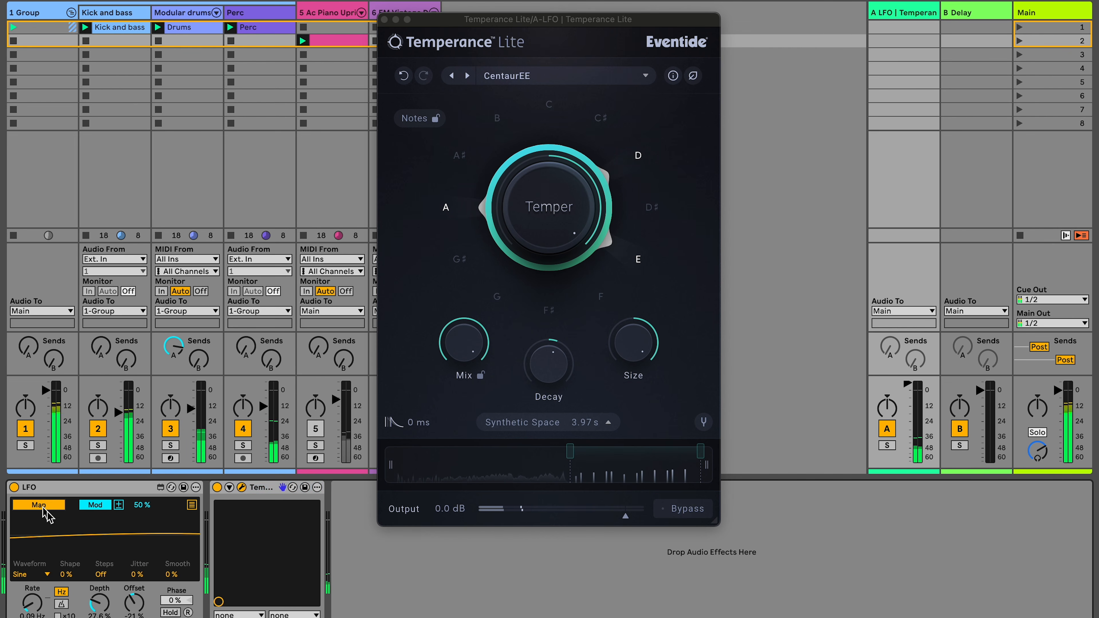
left_click(229, 488)
left_click_drag(511, 20, 797, 7)
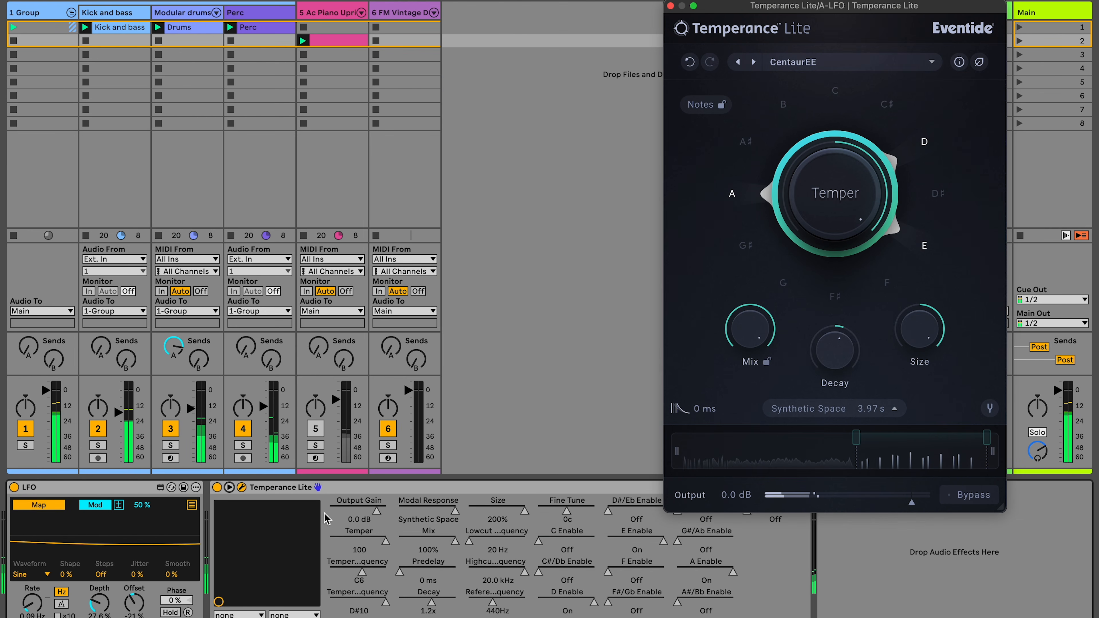
left_click(367, 542)
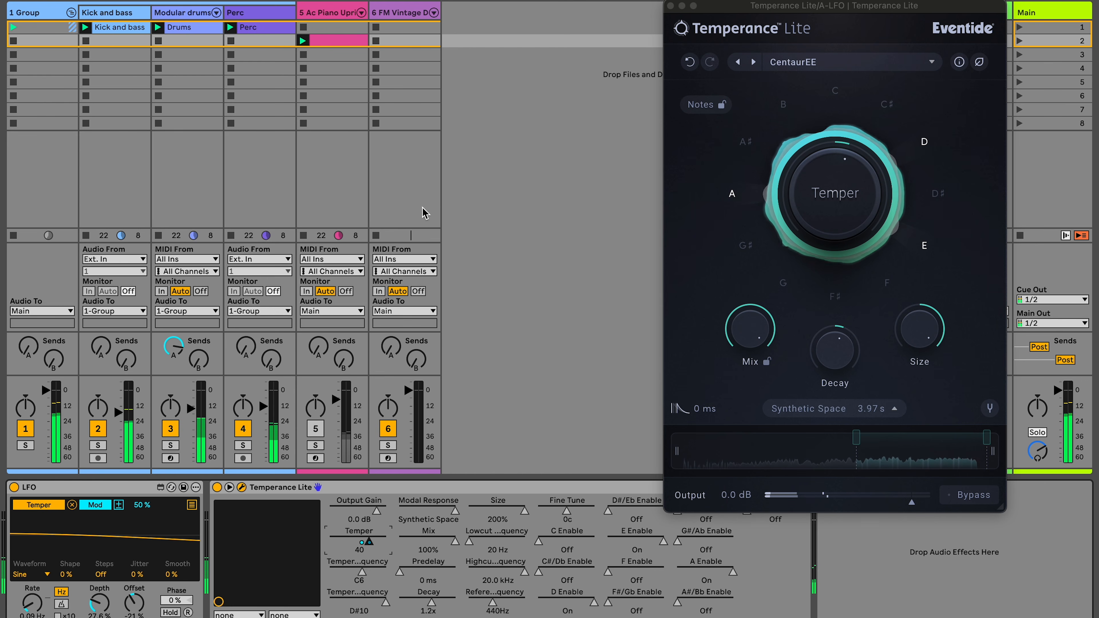
left_click_drag(759, 10, 600, 6)
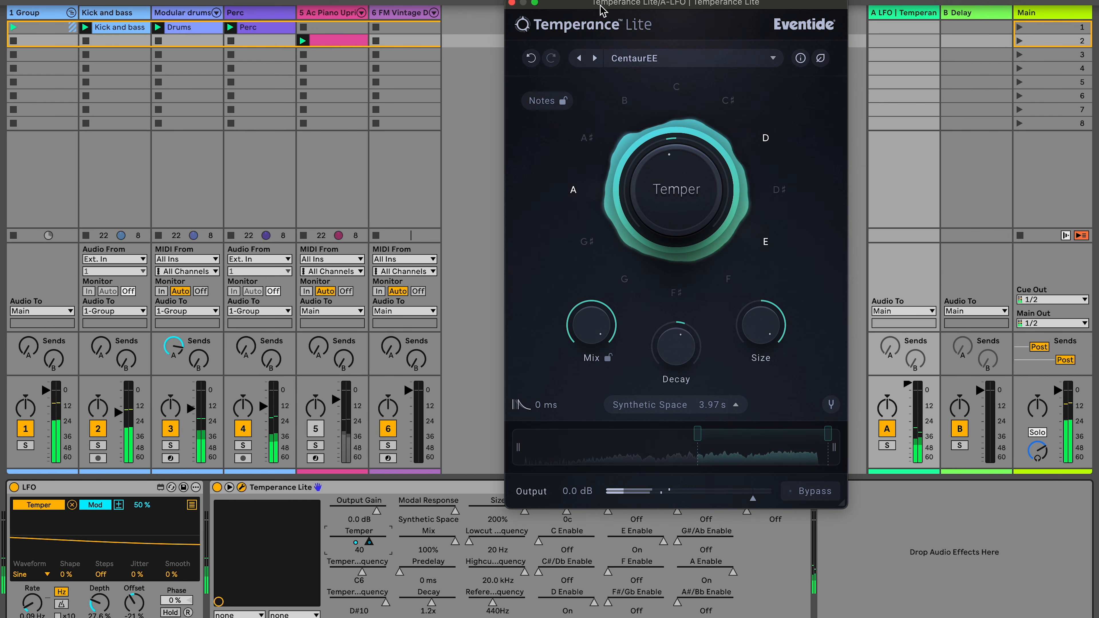
- Adjust the LFO offset to about 8% while listening to the soloed LFO return, then unsolo it
left_click(886, 446)
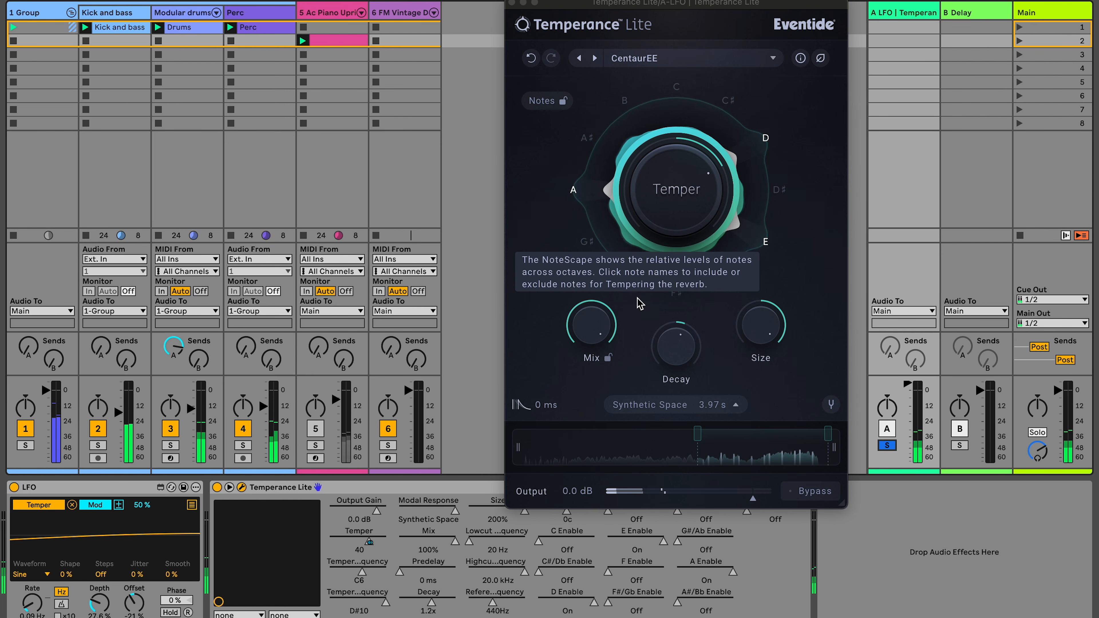
left_click(387, 555)
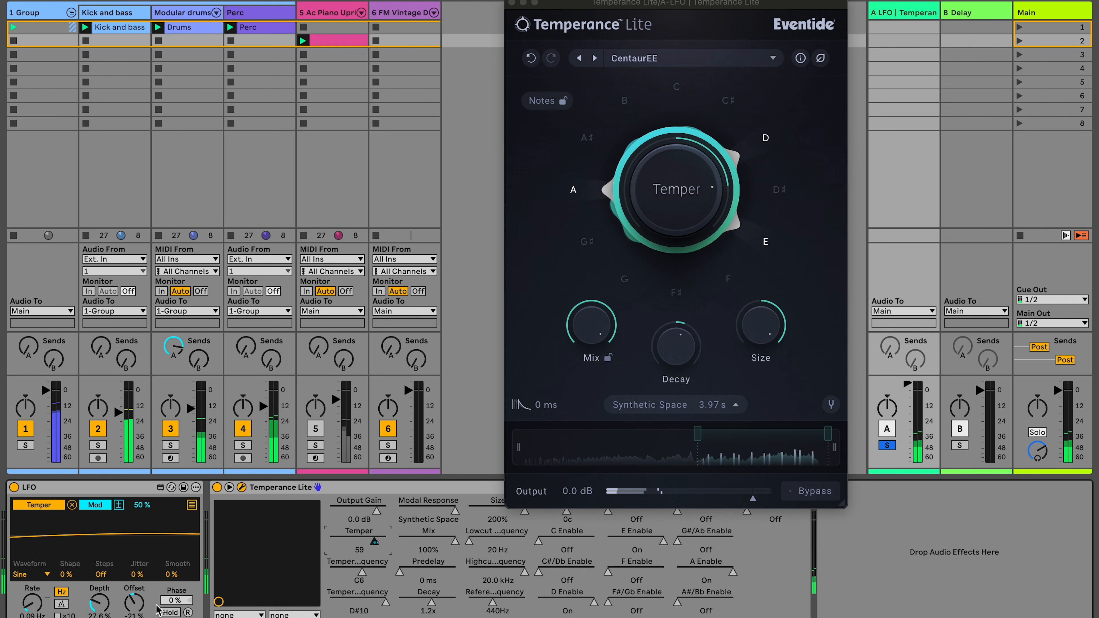
mouse_move(136, 605)
left_mouse_down()
mouse_move(137, 594)
mouse_move(99, 603)
mouse_move(137, 595)
left_mouse_up()
left_click(136, 602)
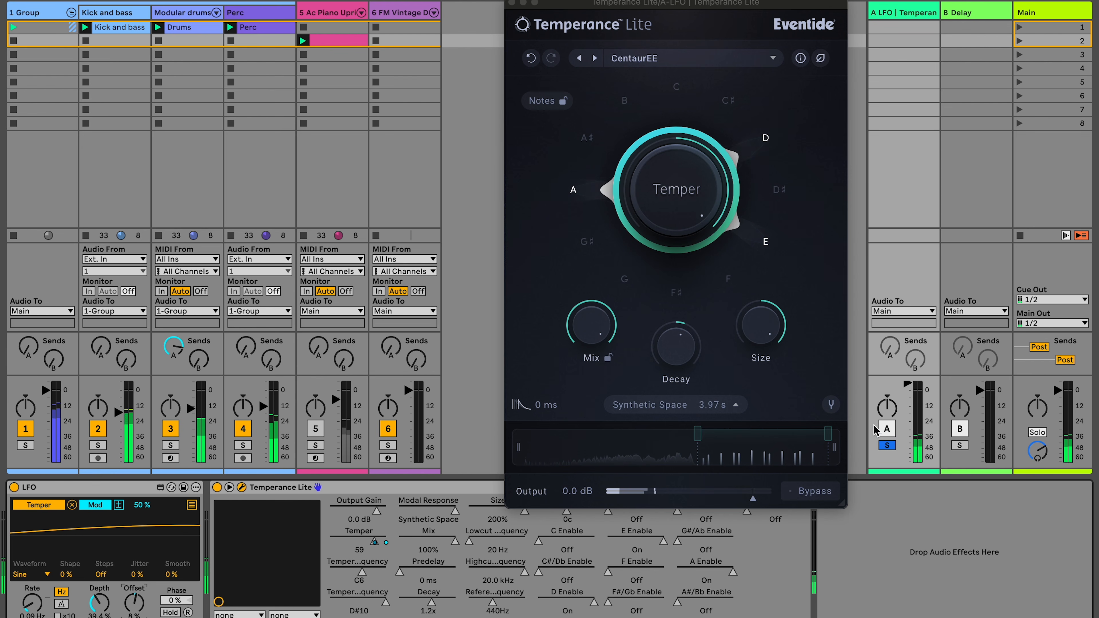
left_click(886, 446)
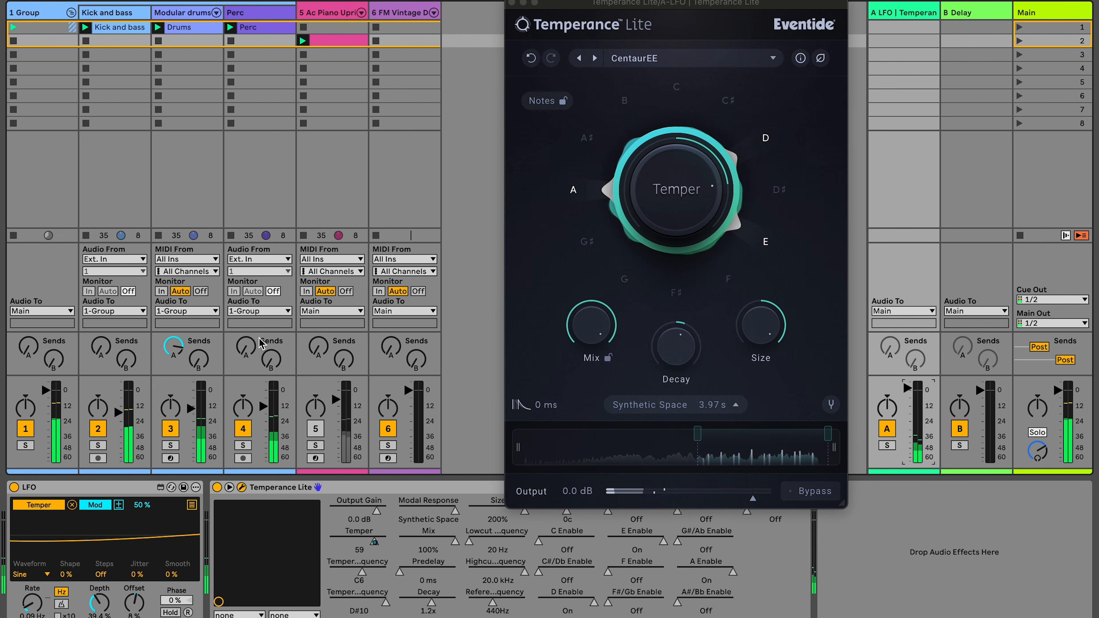
- Browse the Temperance preset list on the FM Vintage Drum Rack track
left_click(316, 429)
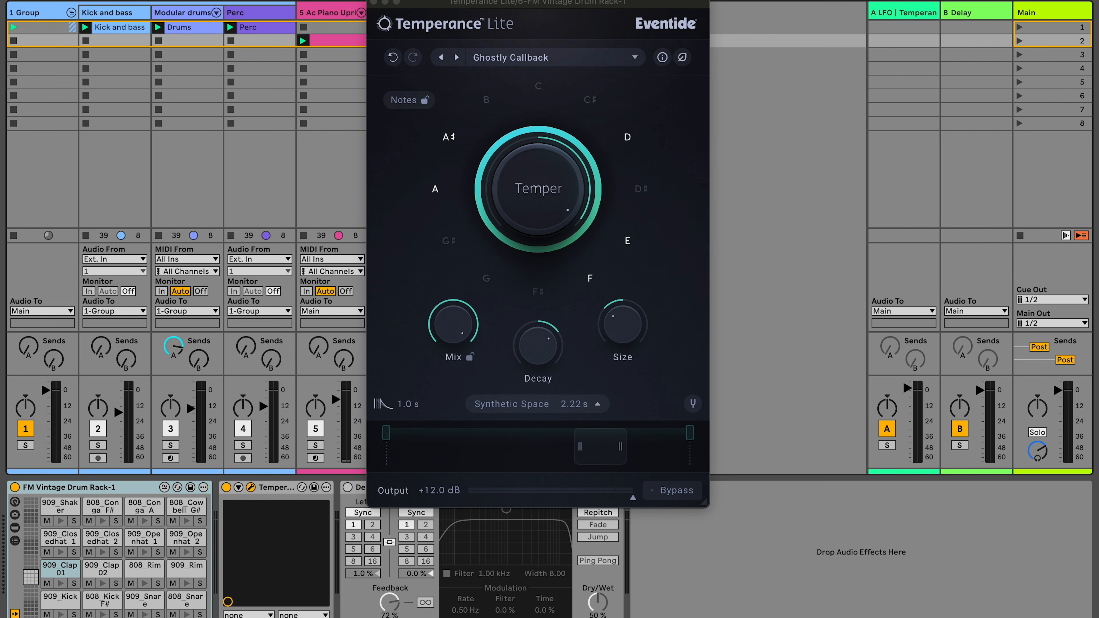
left_click(536, 59)
left_click(536, 60)
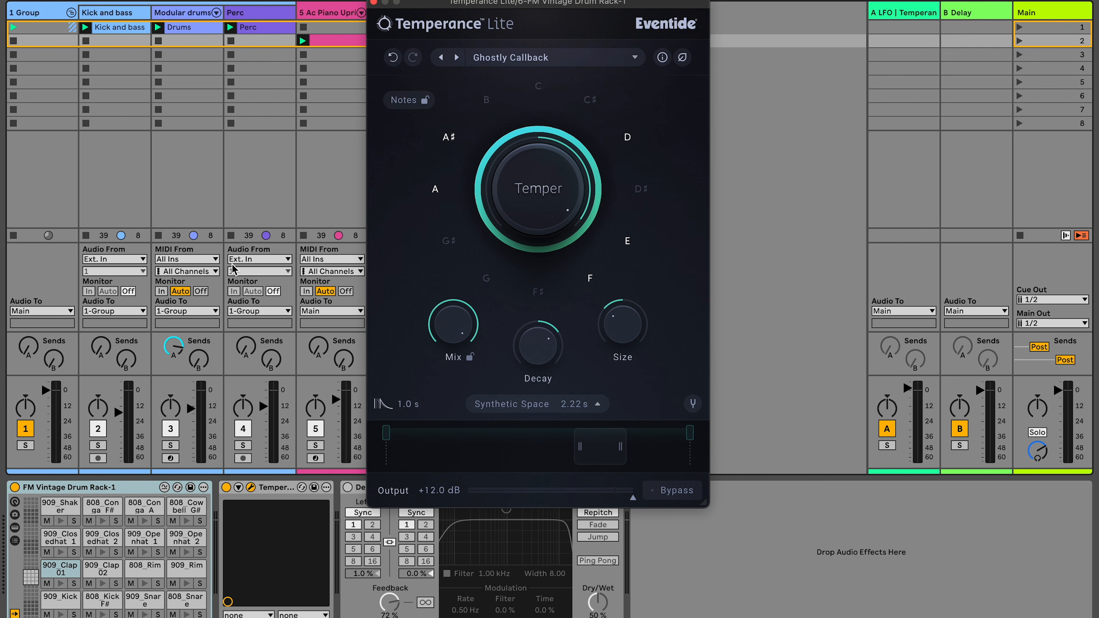
left_click(513, 61)
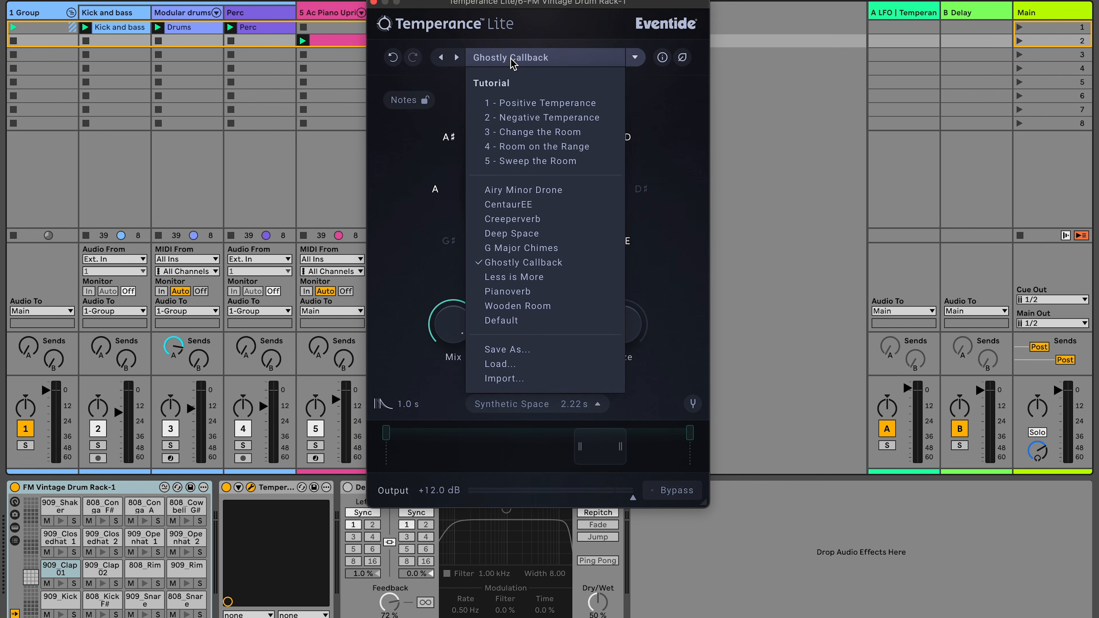
left_click(513, 61)
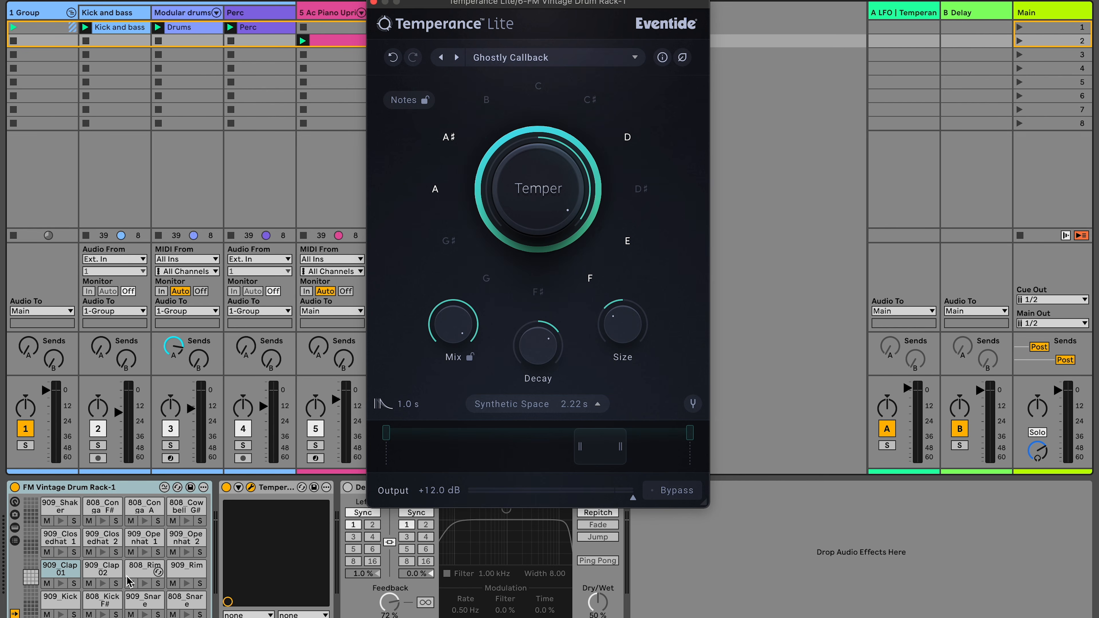
- Compare drum pads with the Temperance device bypassed and re-enabled
left_click(226, 487)
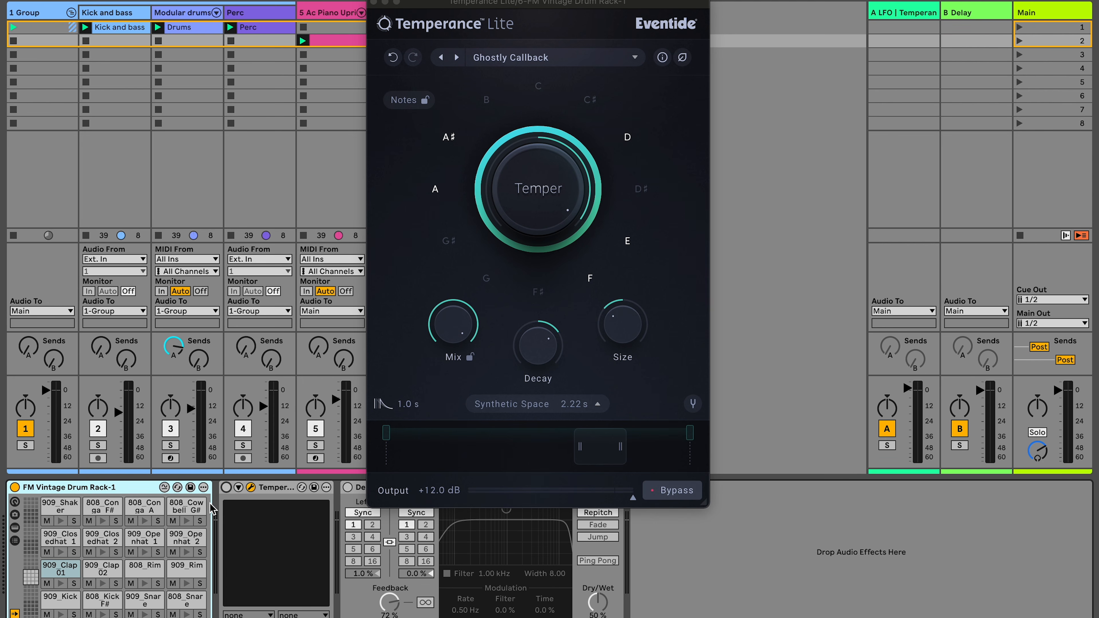
left_click(185, 584)
left_click(102, 585)
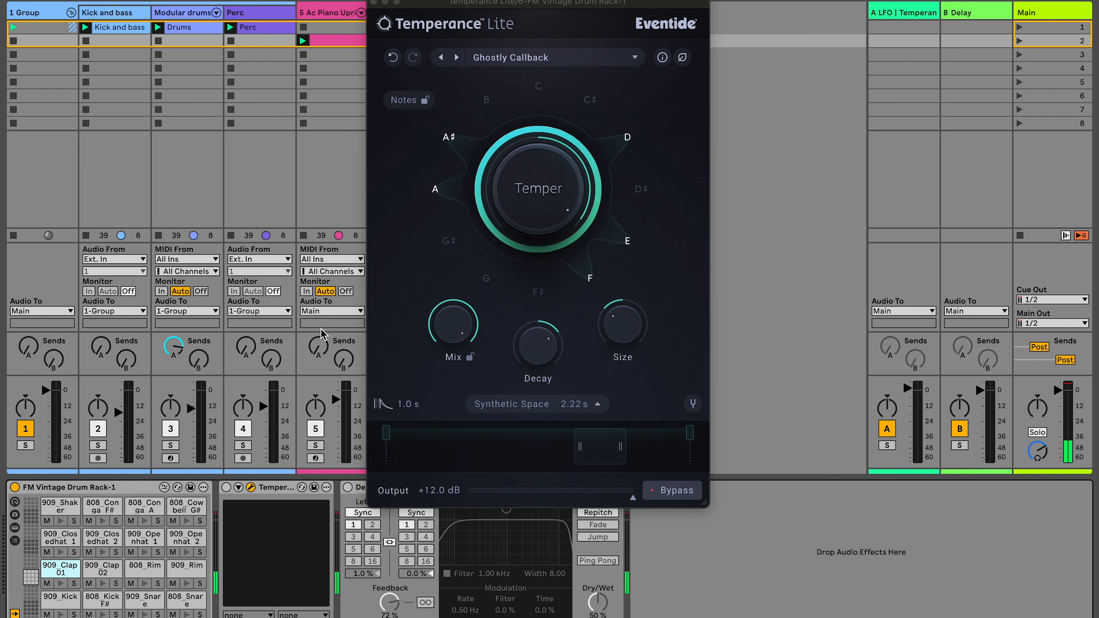
left_click(226, 488)
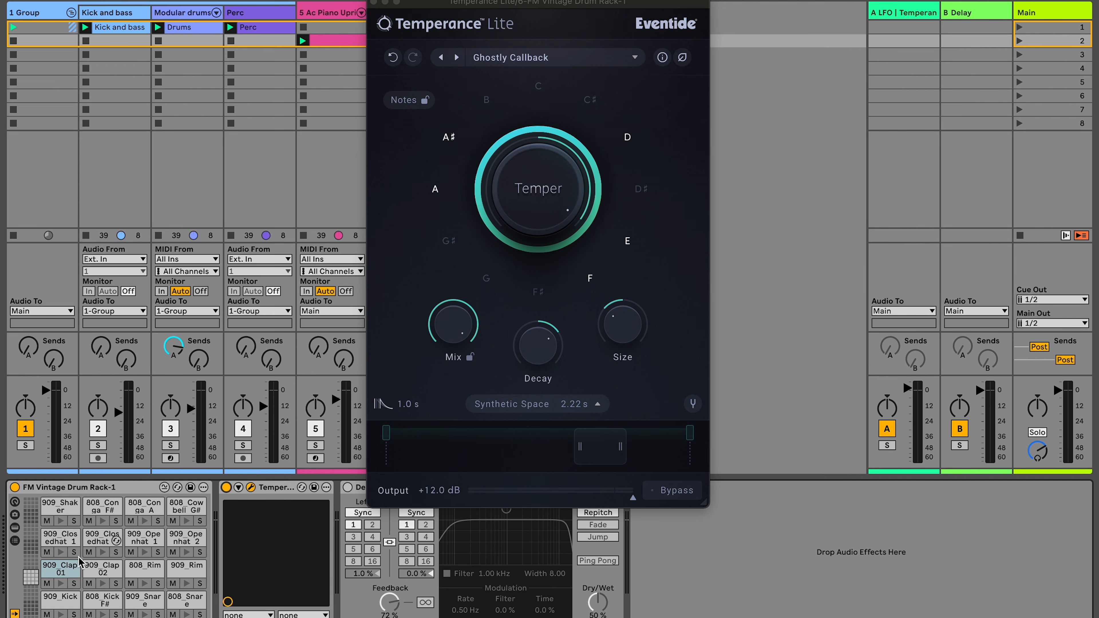
left_click(102, 583)
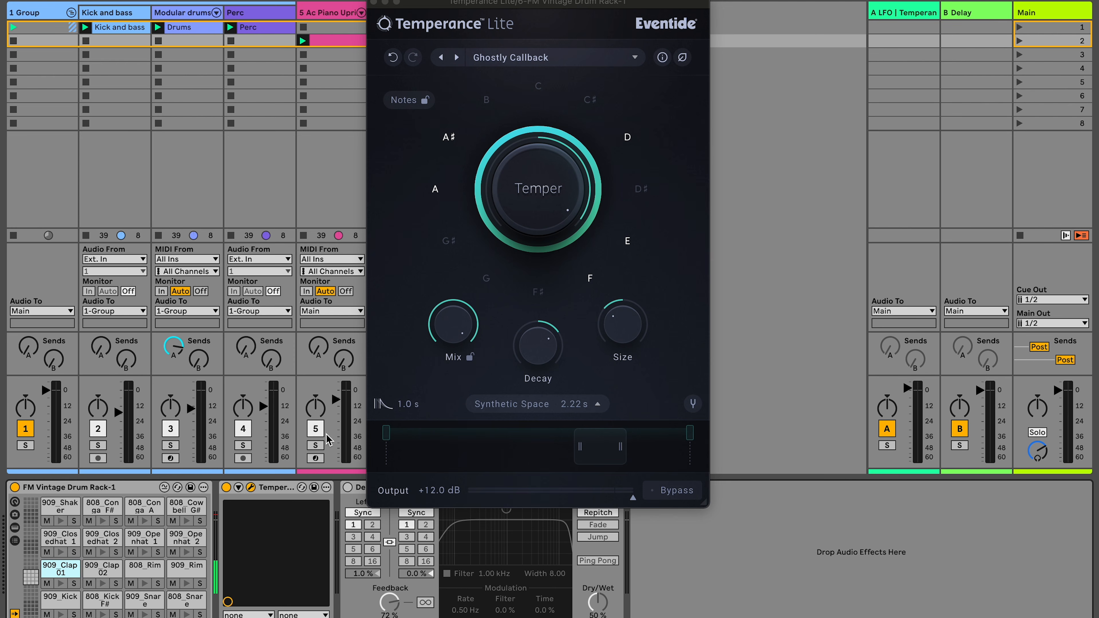
- Trigger several drum pads to audition the reverb on the drum rack
left_click(458, 325)
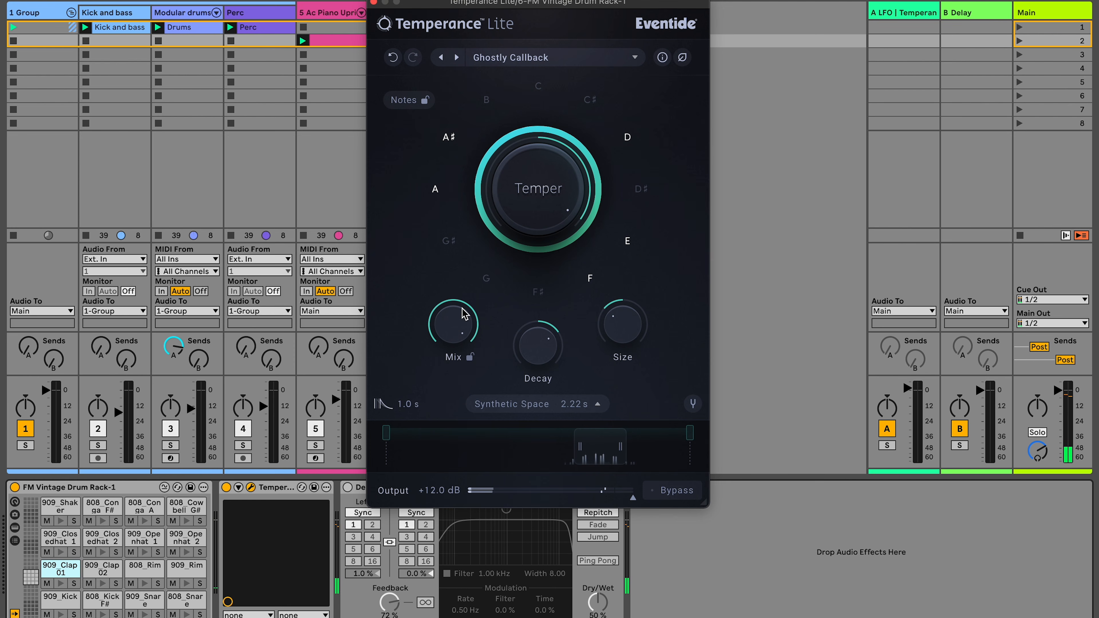
left_click(143, 552)
left_click(186, 583)
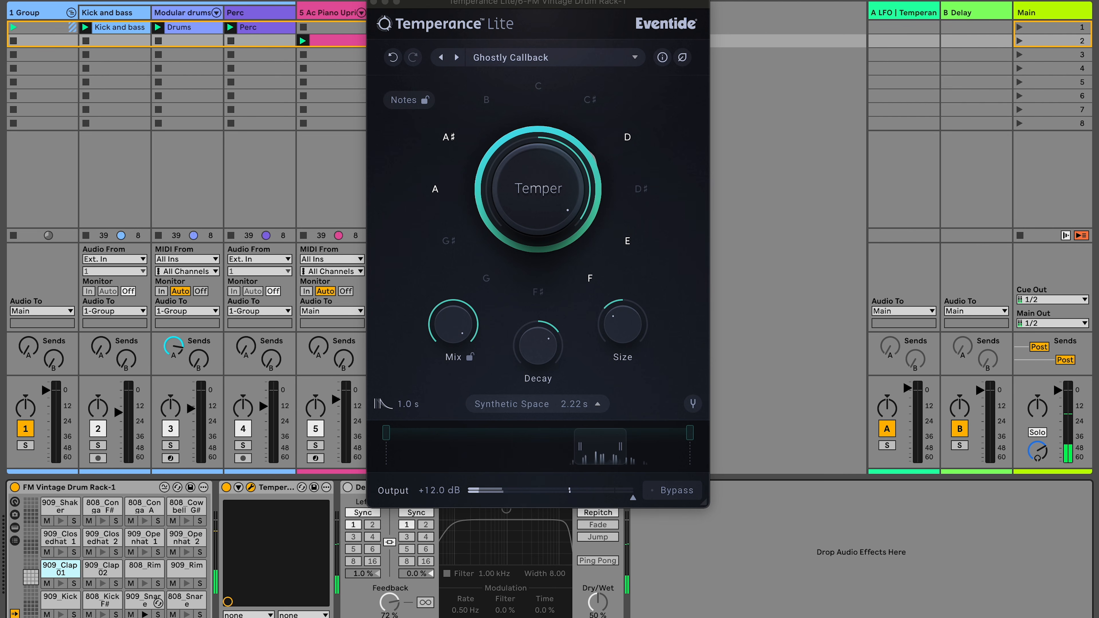
left_click(145, 615)
left_click(61, 614)
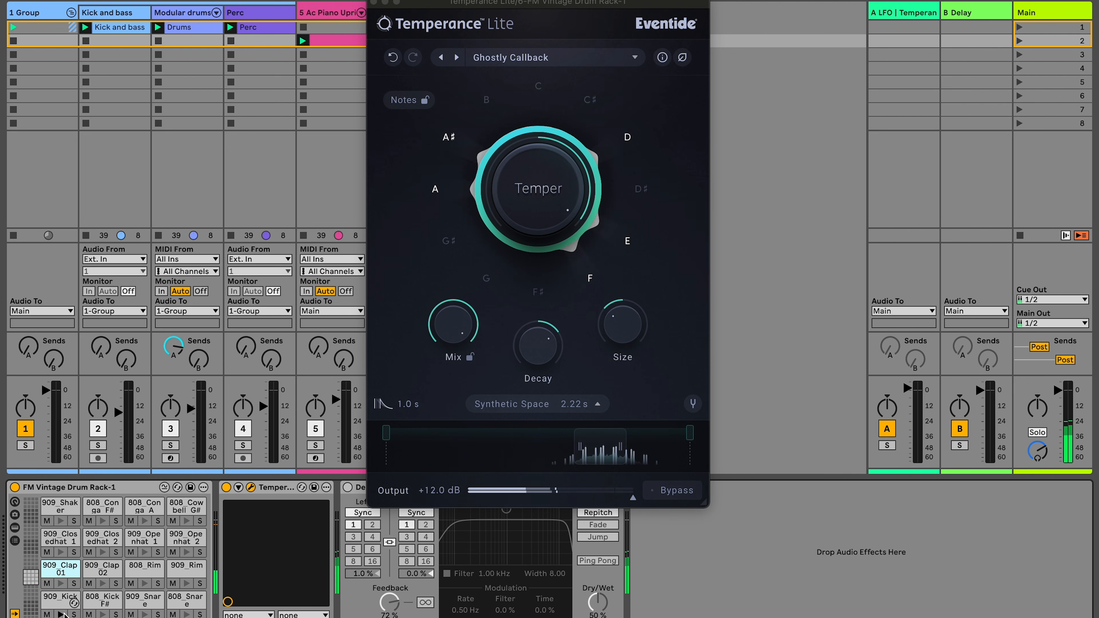
left_click(63, 522)
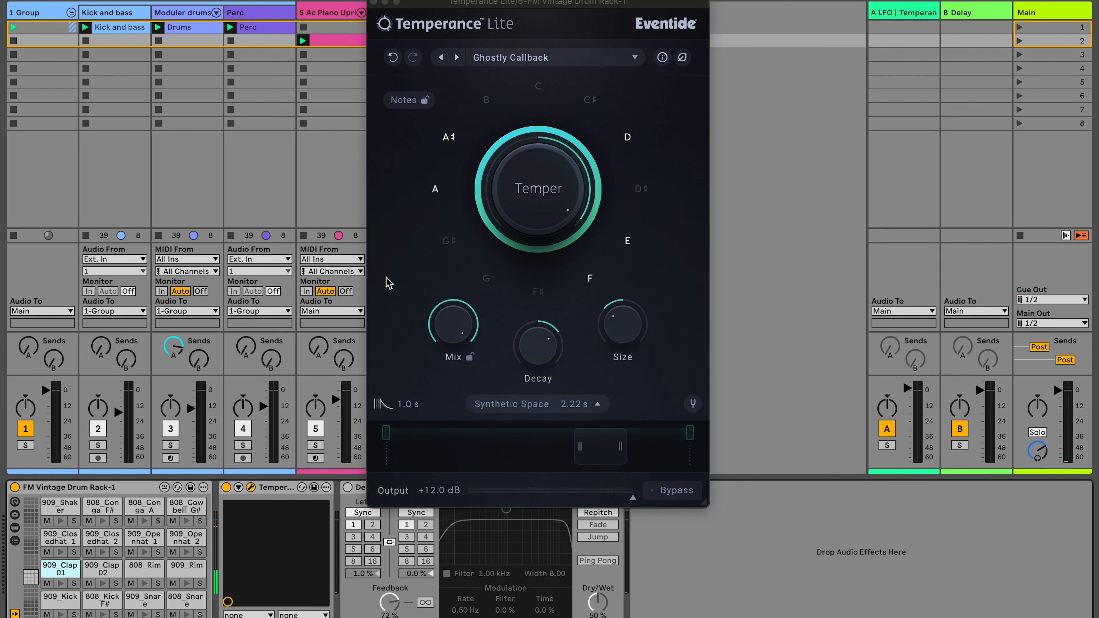
- Change the note selection so only D, E and F are tempered, excluding A, A♯ and G♯
left_click(448, 242)
left_click(643, 188)
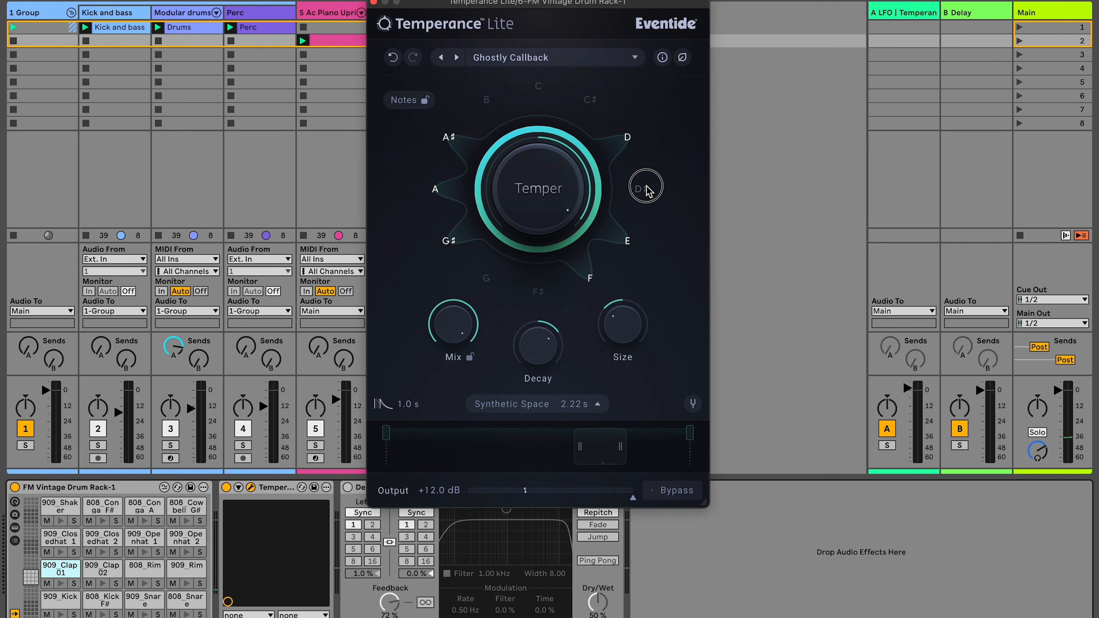
left_click(434, 188)
left_click(449, 137)
left_click(452, 242)
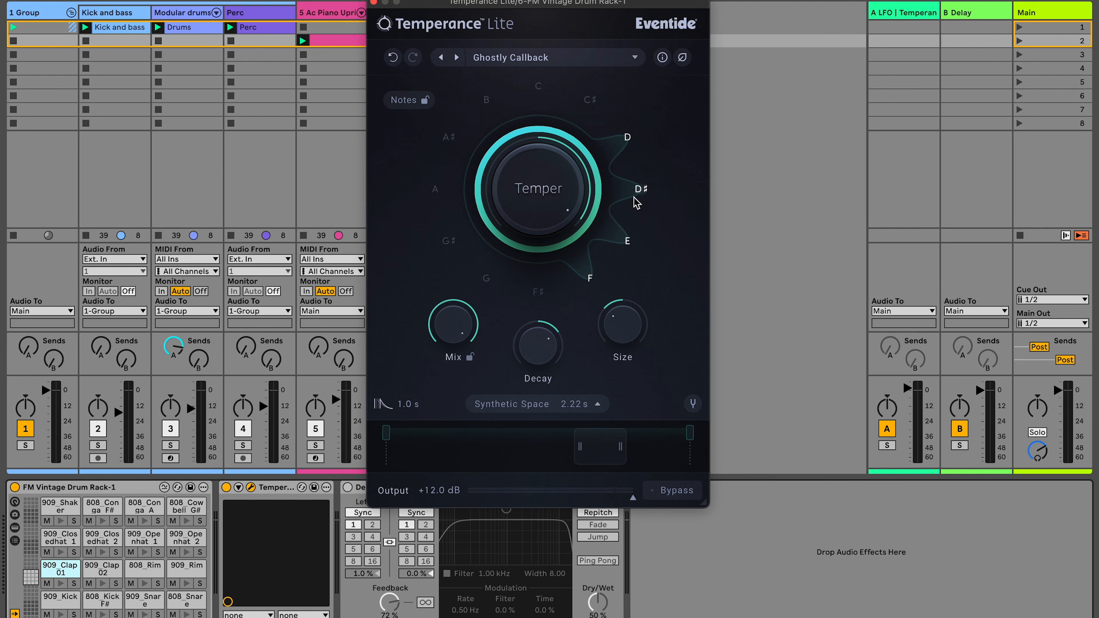
- Move the Delay device in front of Temperance in the drum rack's device chain
left_click(103, 521)
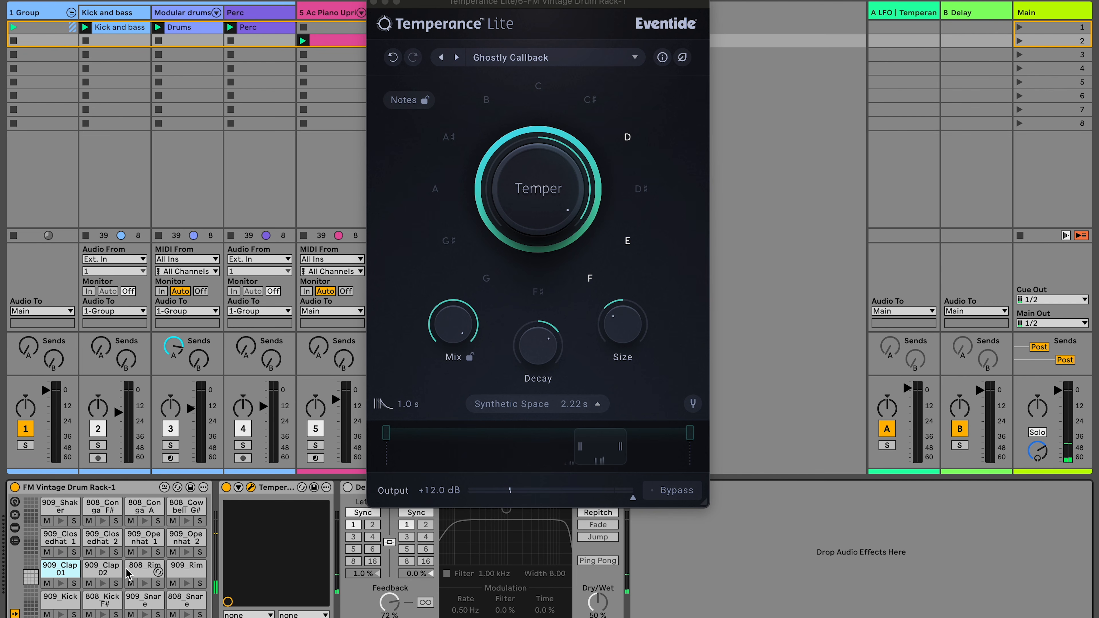
left_click(144, 553)
left_click(347, 487)
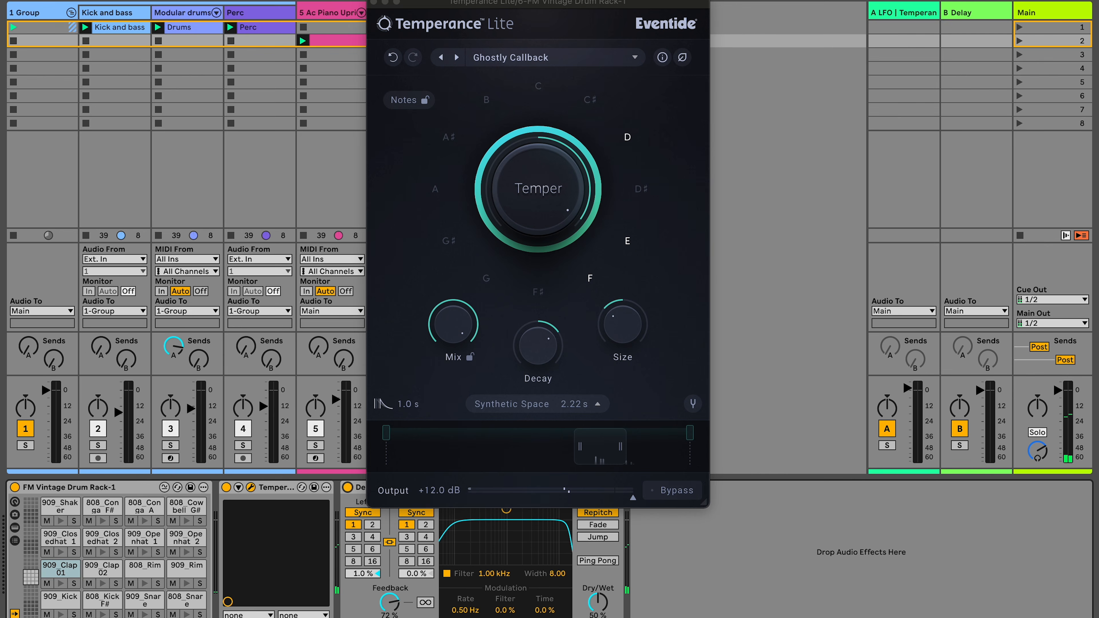
left_click_drag(361, 487, 219, 502)
- Trigger drum pads to hear the delay feeding into the reverb
left_click(149, 587)
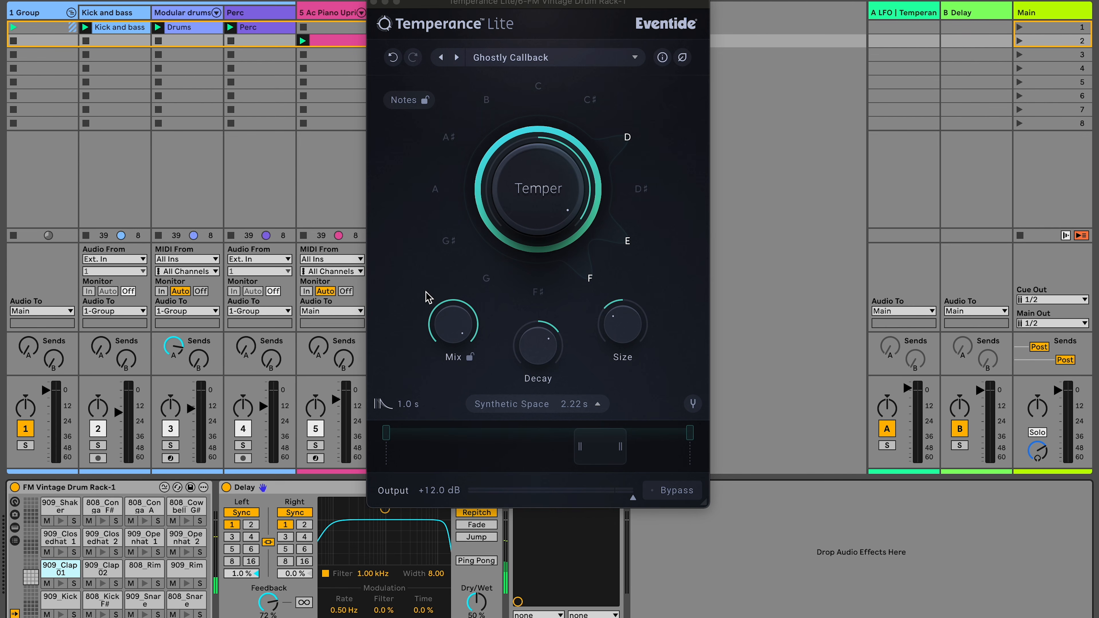
left_click(452, 329)
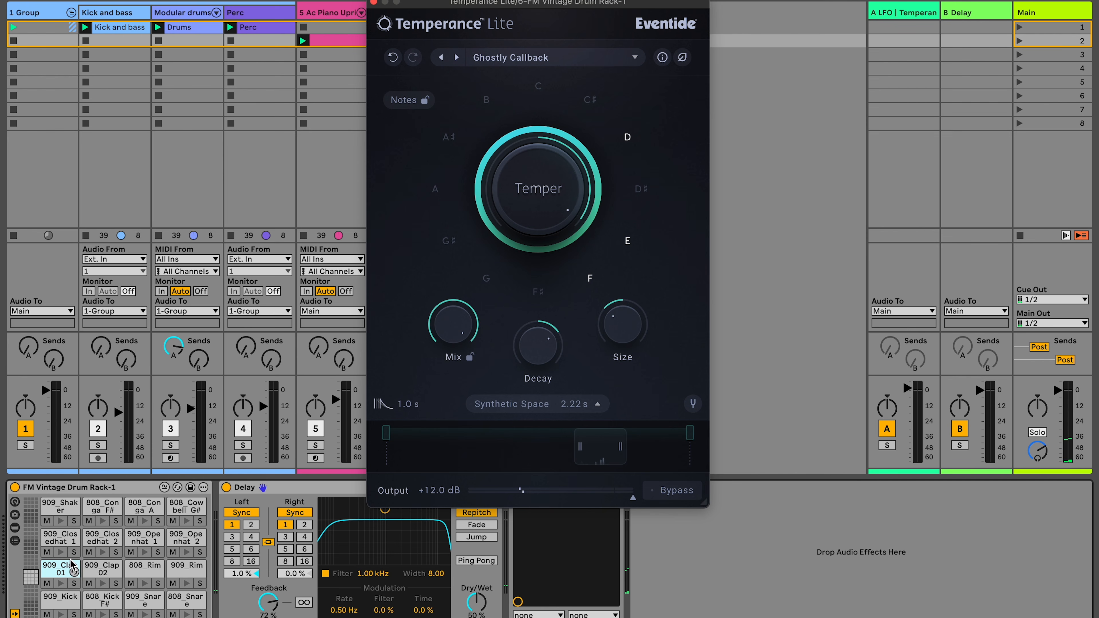
left_click(103, 584)
left_click(452, 319)
left_click(61, 585)
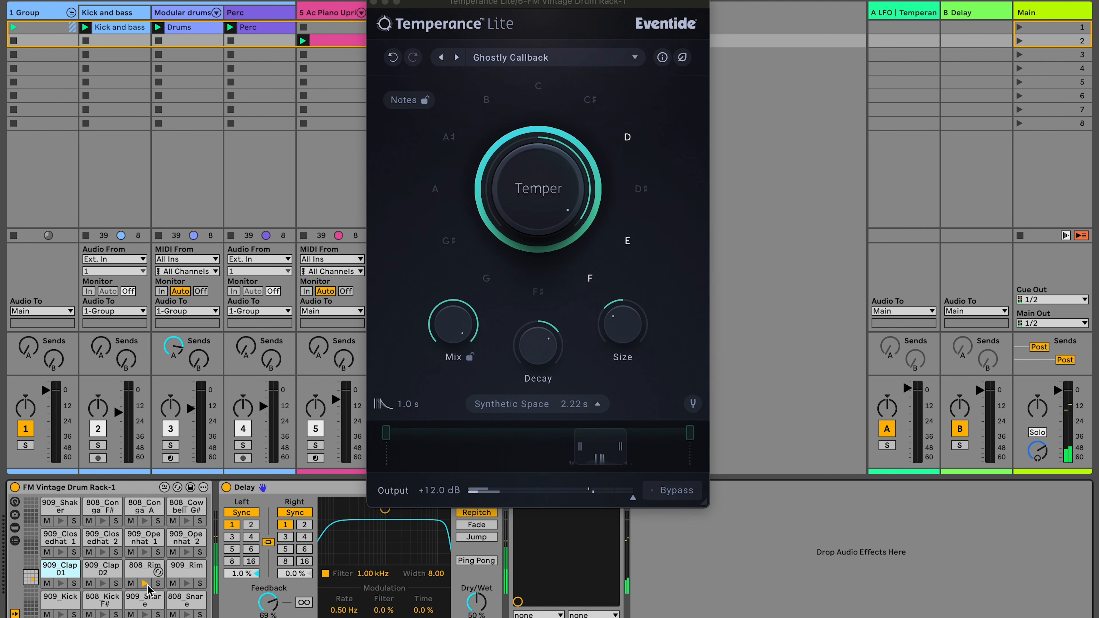
left_click(186, 552)
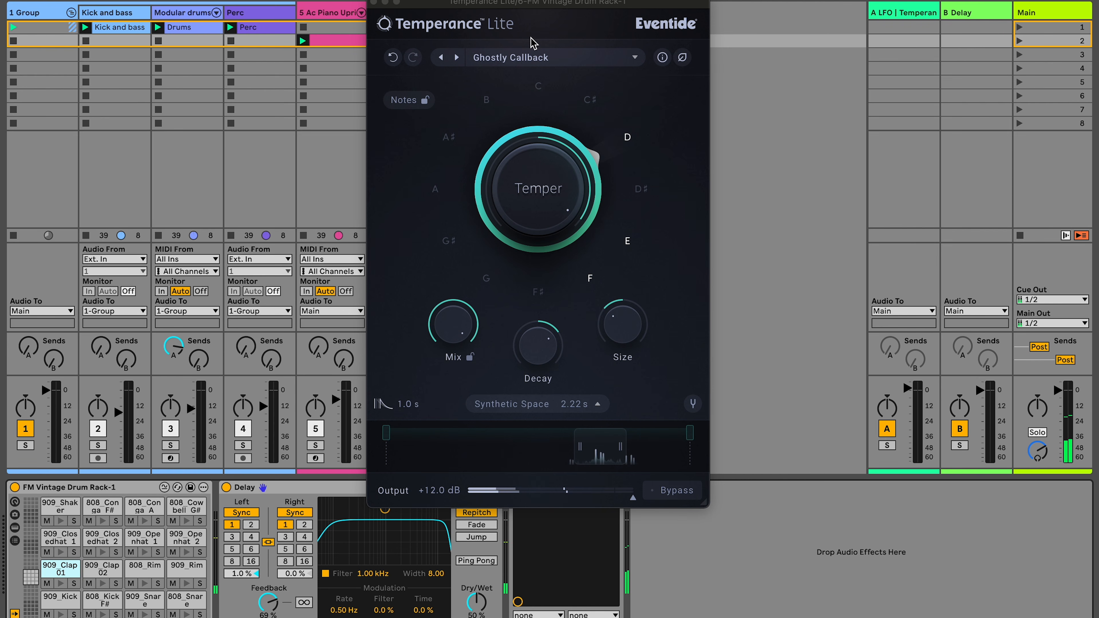
- Load the Creeperverb preset and trigger drum pads to hear it
left_click(523, 56)
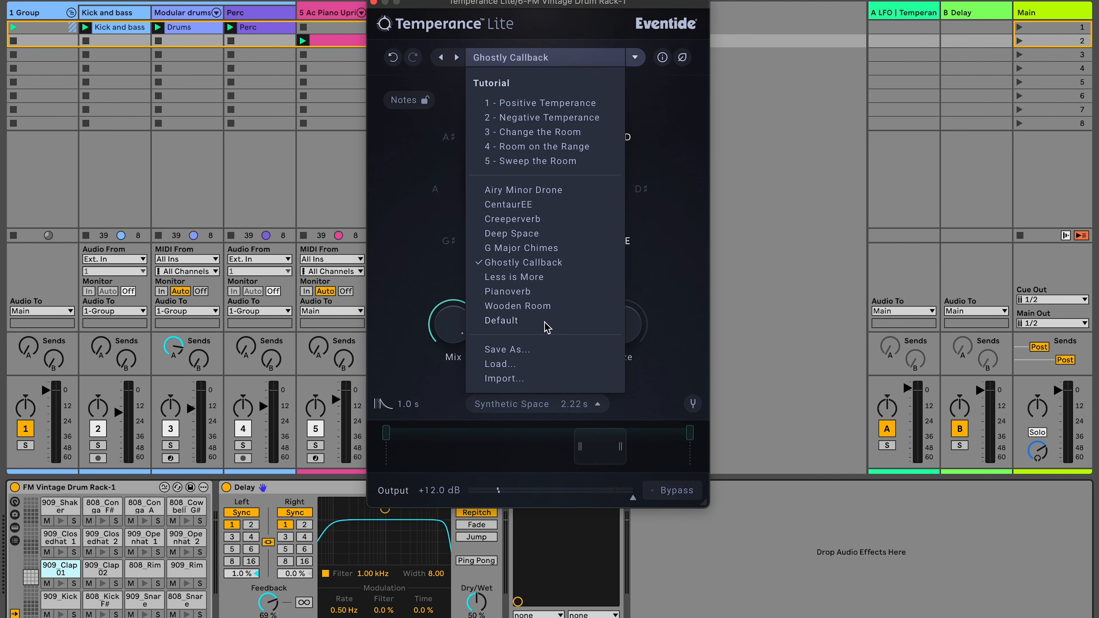
left_click(506, 221)
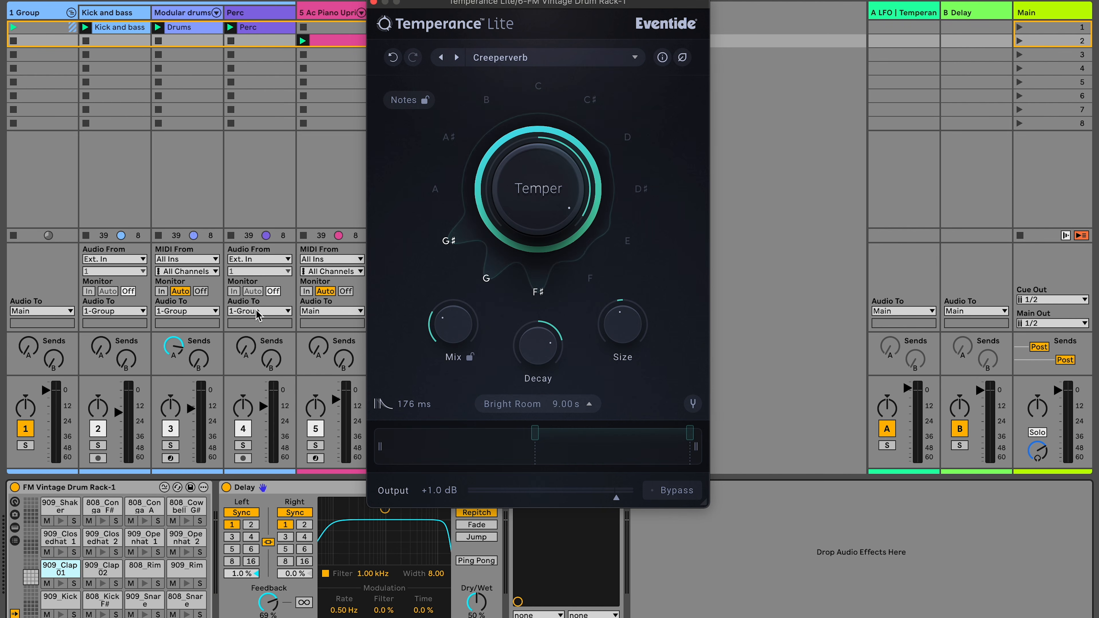
left_click(102, 520)
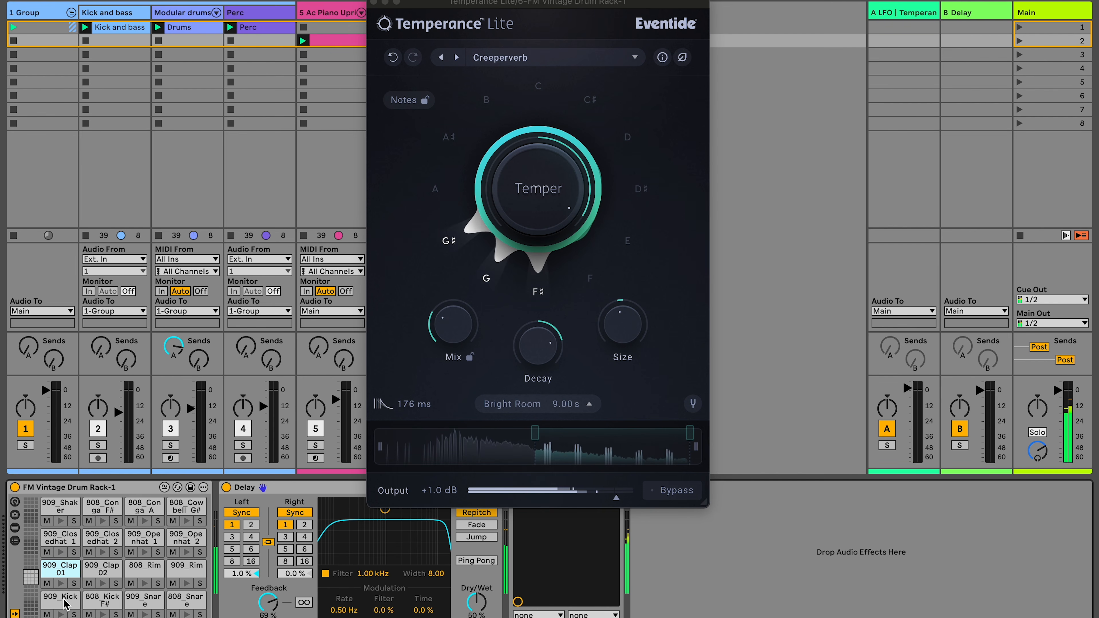
left_click(60, 613)
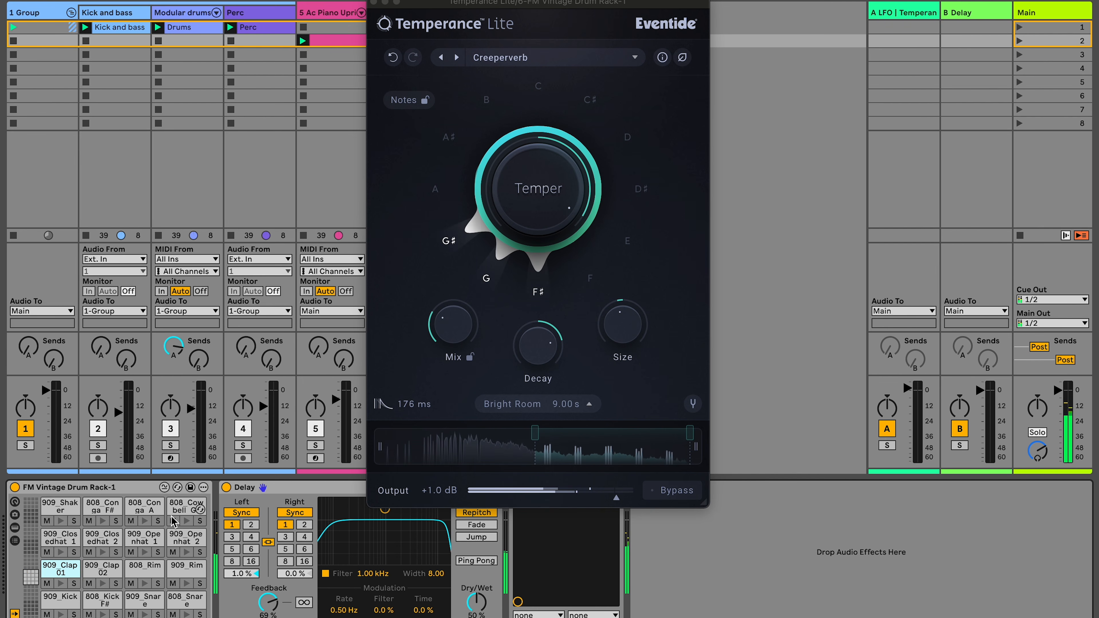
- Turn off the Delay device and raise the Temperance Mix while triggering drum pads
left_click(225, 487)
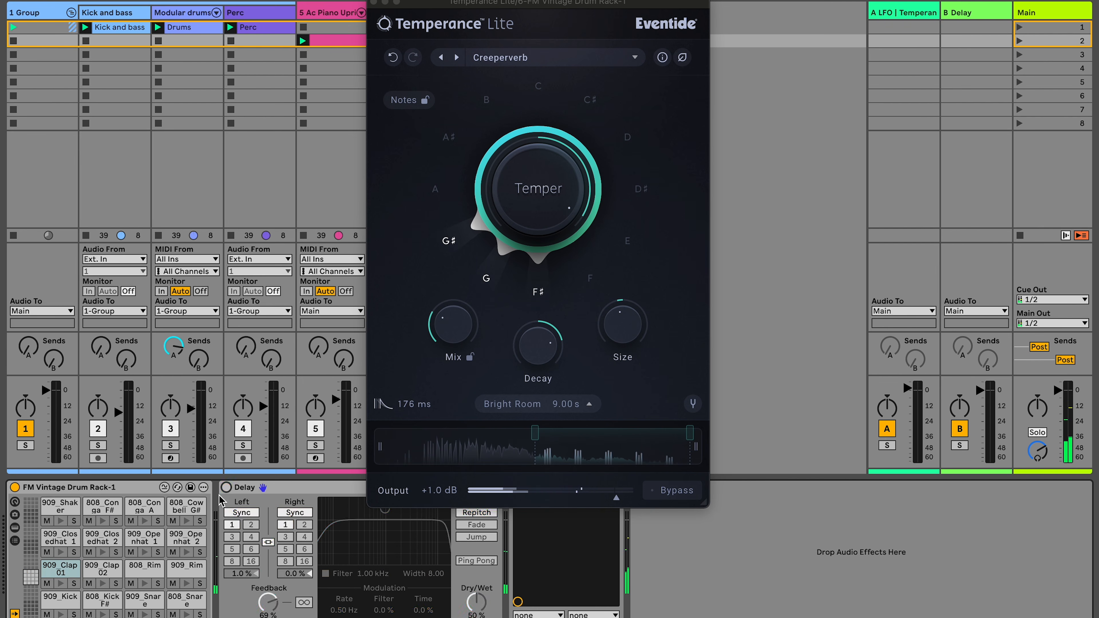
left_click(186, 521)
left_click_drag(449, 323, 476, 234)
left_click(187, 522)
left_click(464, 323)
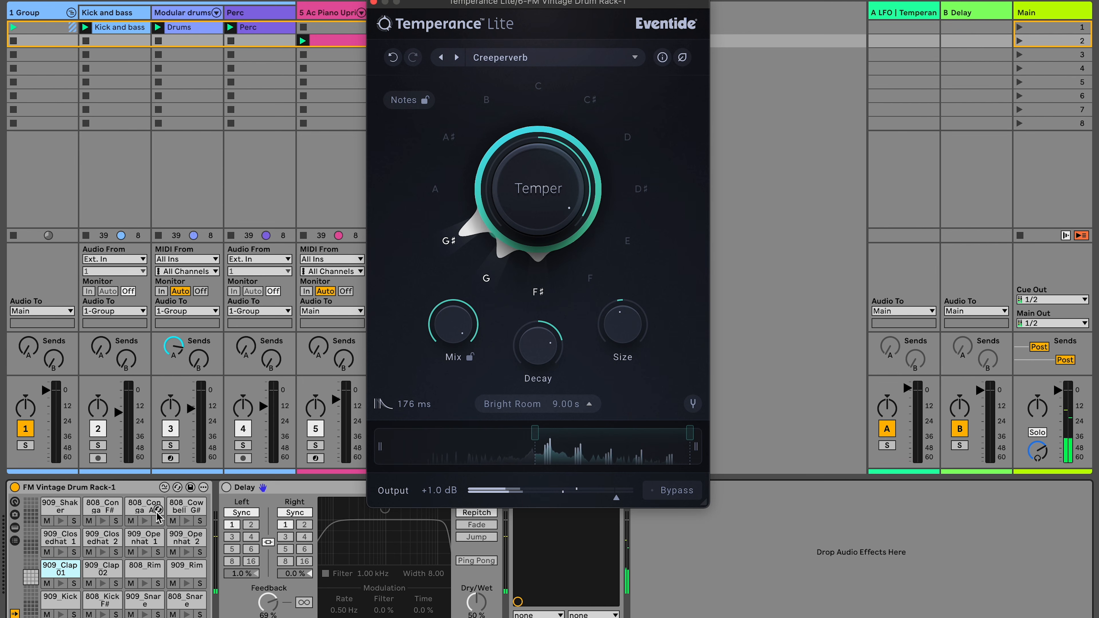
left_click(138, 589)
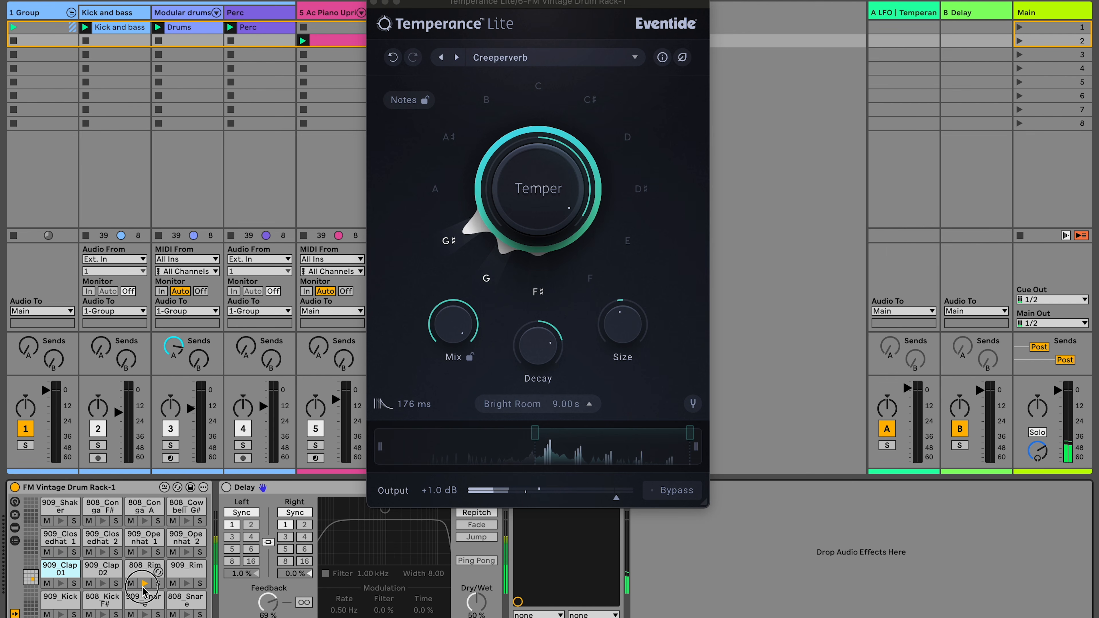
- Trigger drum pads with the Creeperverb preset and raise the Temperance Decay to 79.7 s
left_click(103, 585)
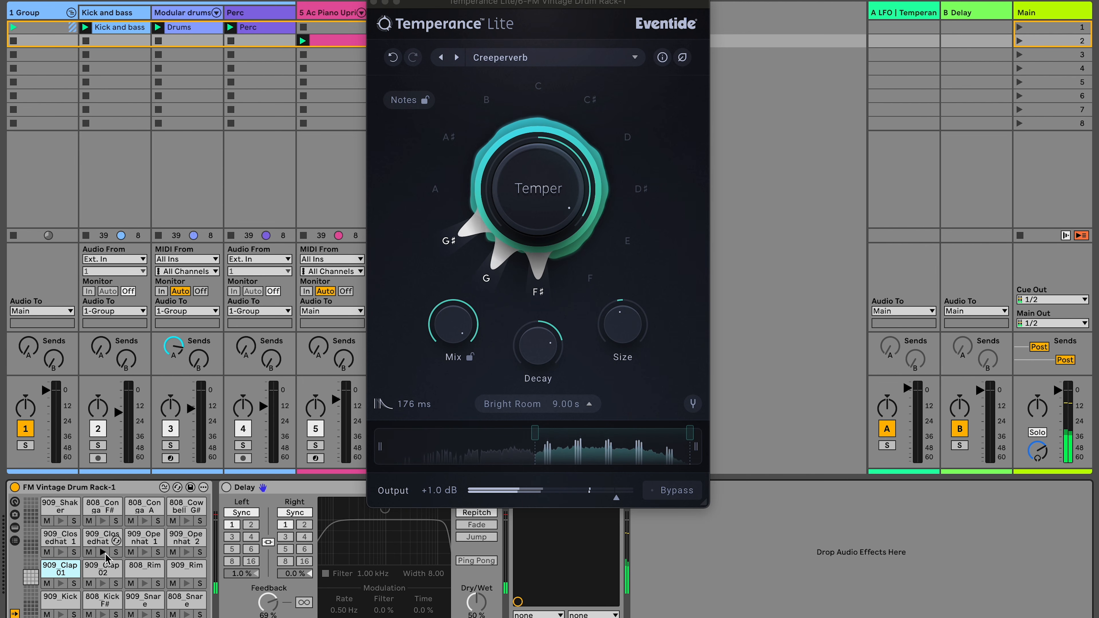
left_click(144, 553)
left_click(187, 553)
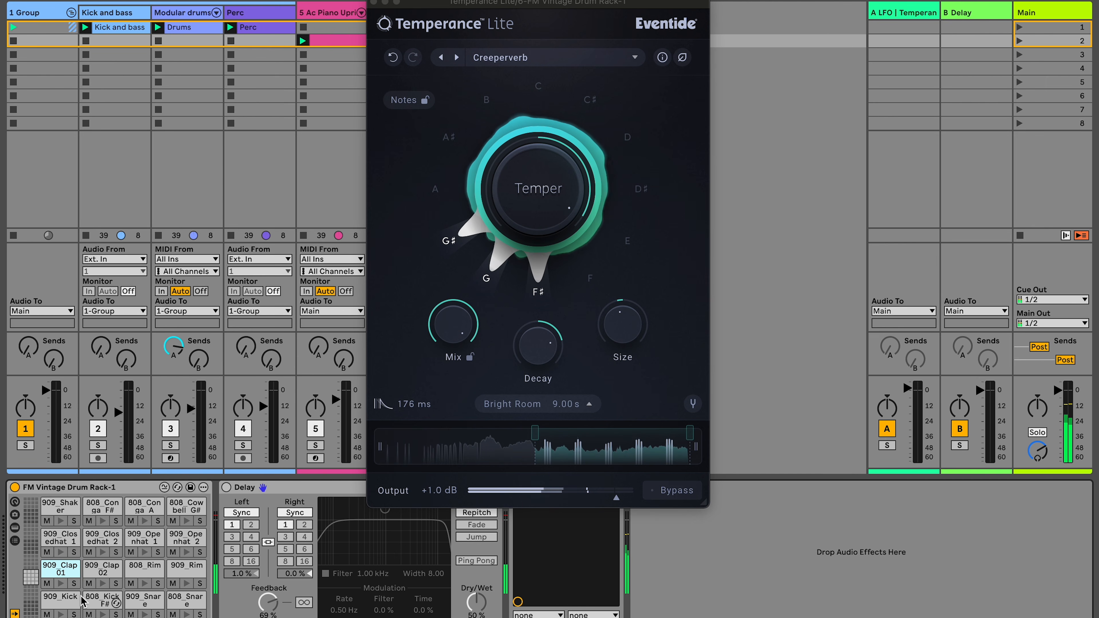
left_click(61, 614)
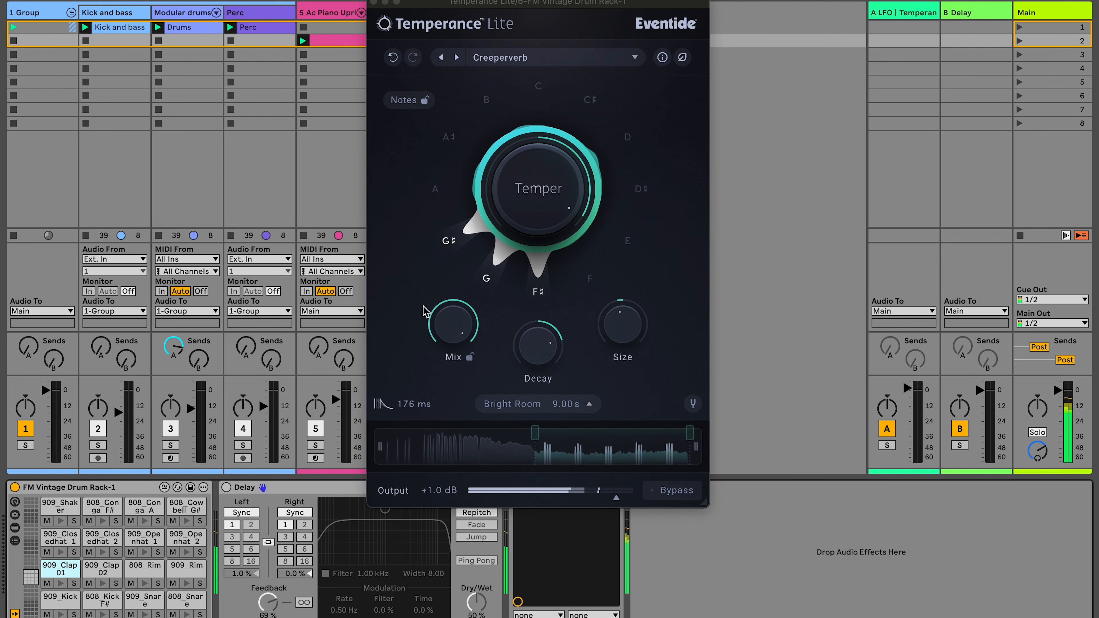
left_click(465, 315)
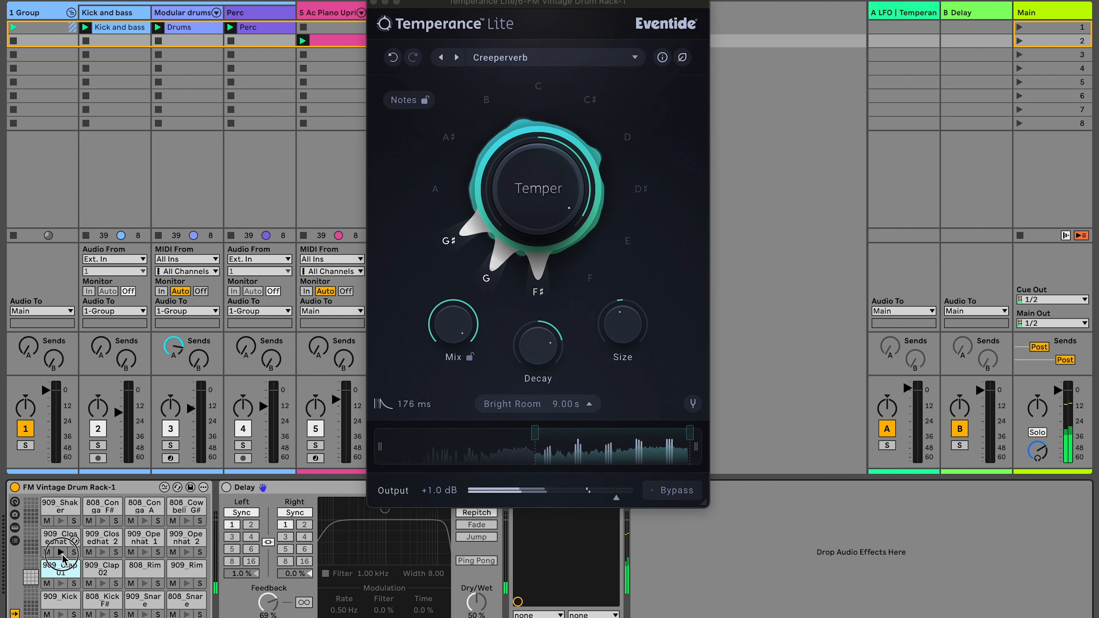
left_click_drag(546, 351, 623, 285)
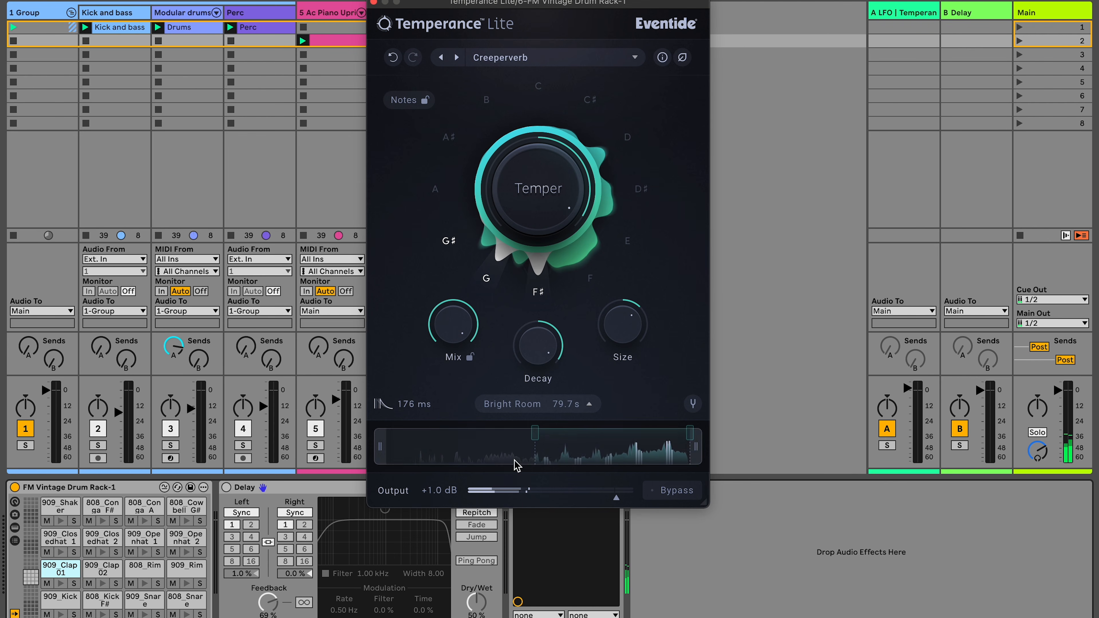
- Narrow the Temper frequency range from both ends in the spectrum display and trigger drum pads to hear it
left_click_drag(675, 437, 593, 452)
left_click_drag(382, 453, 480, 455)
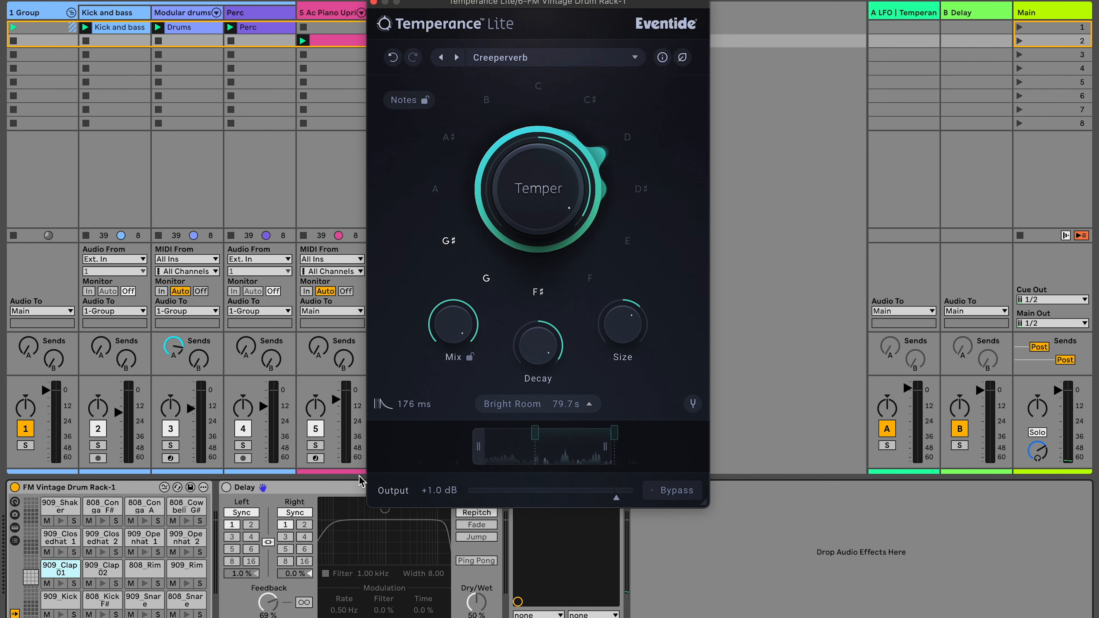
left_click(102, 583)
left_click(61, 614)
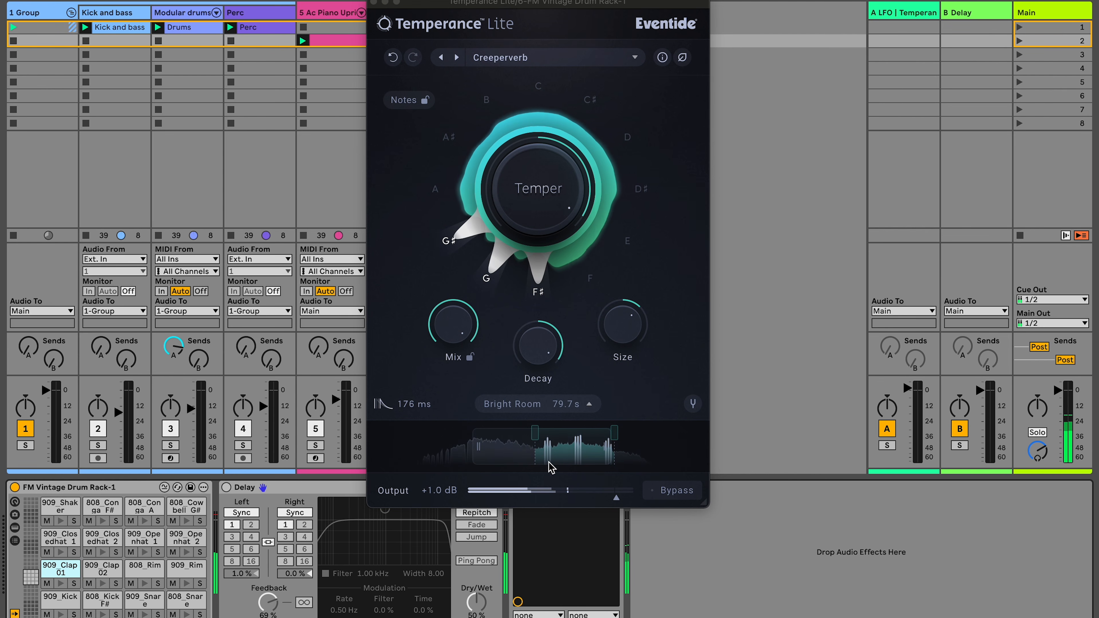
- Shift the Temper frequency range lower in the spectrum display while triggering drum pads
left_click_drag(540, 442, 458, 444)
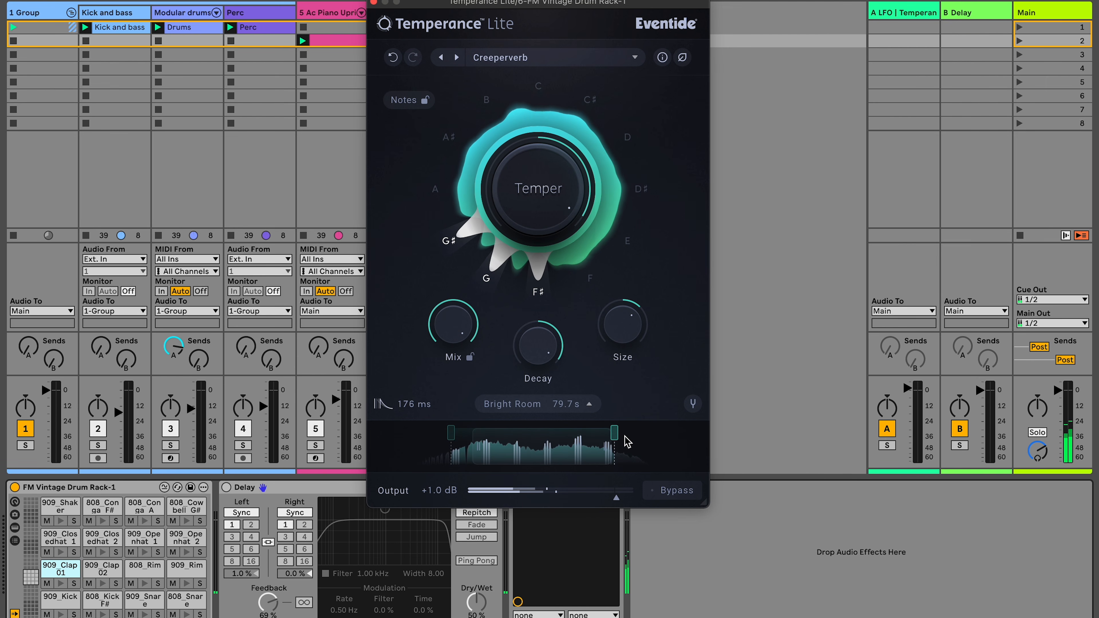
left_click_drag(524, 449, 506, 445)
left_click(610, 448)
left_click(61, 614)
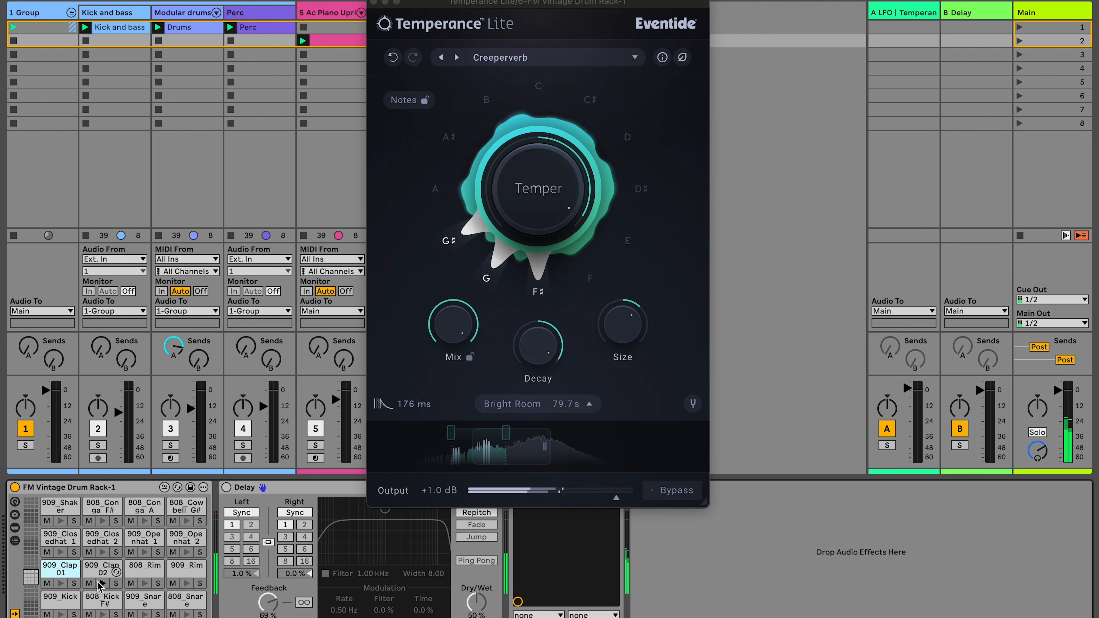
left_click(145, 584)
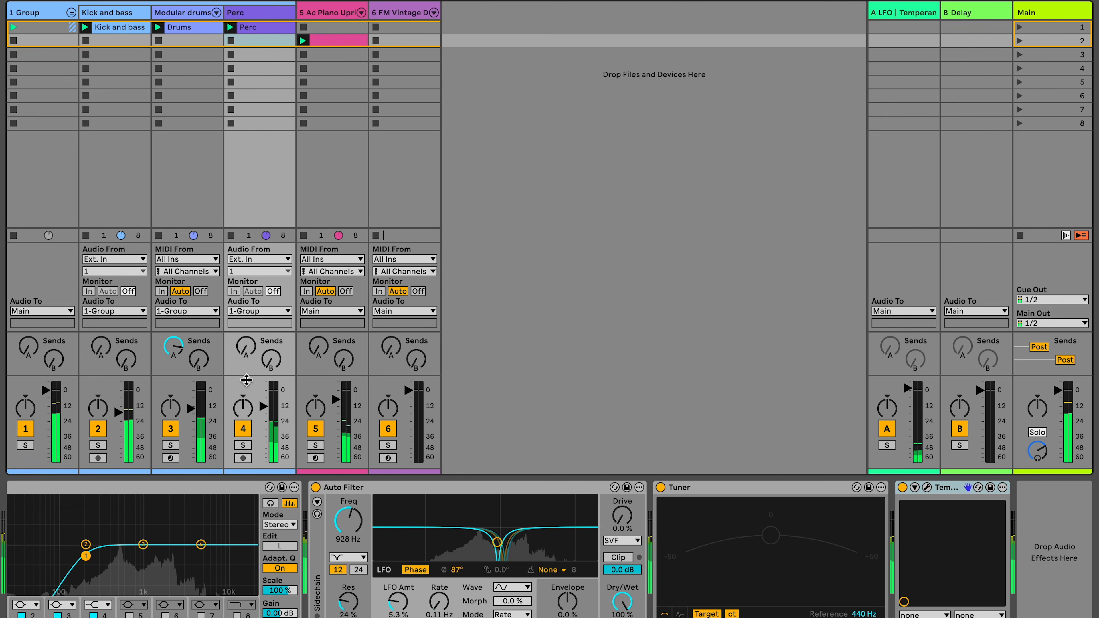
- Solo the Perc track and open the Temperance plug-in window on its device chain
left_click(243, 445)
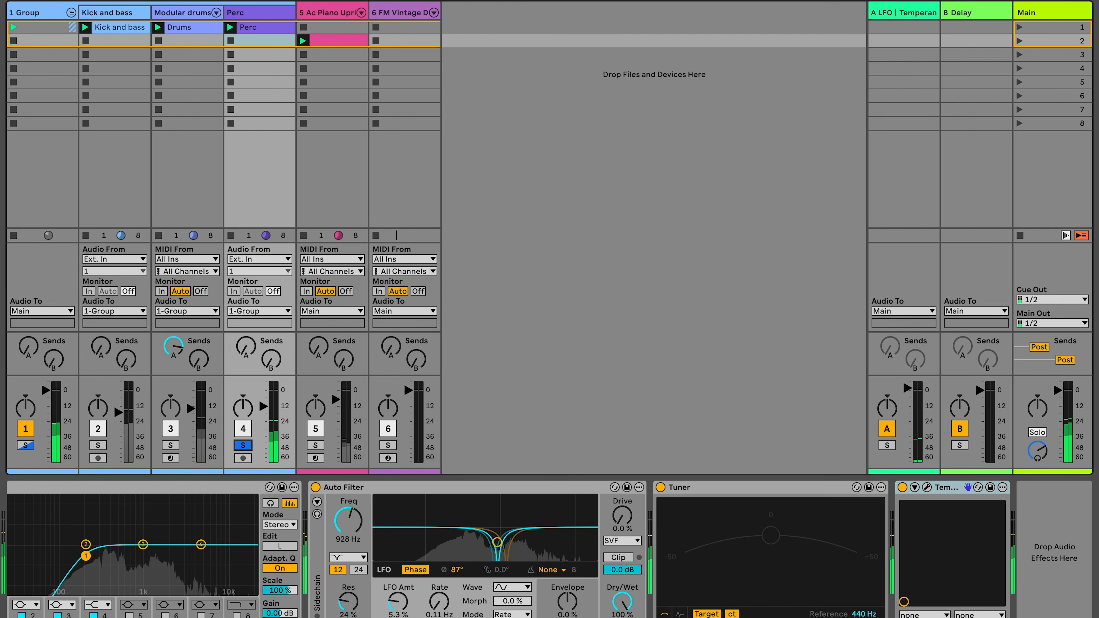
left_click(927, 487)
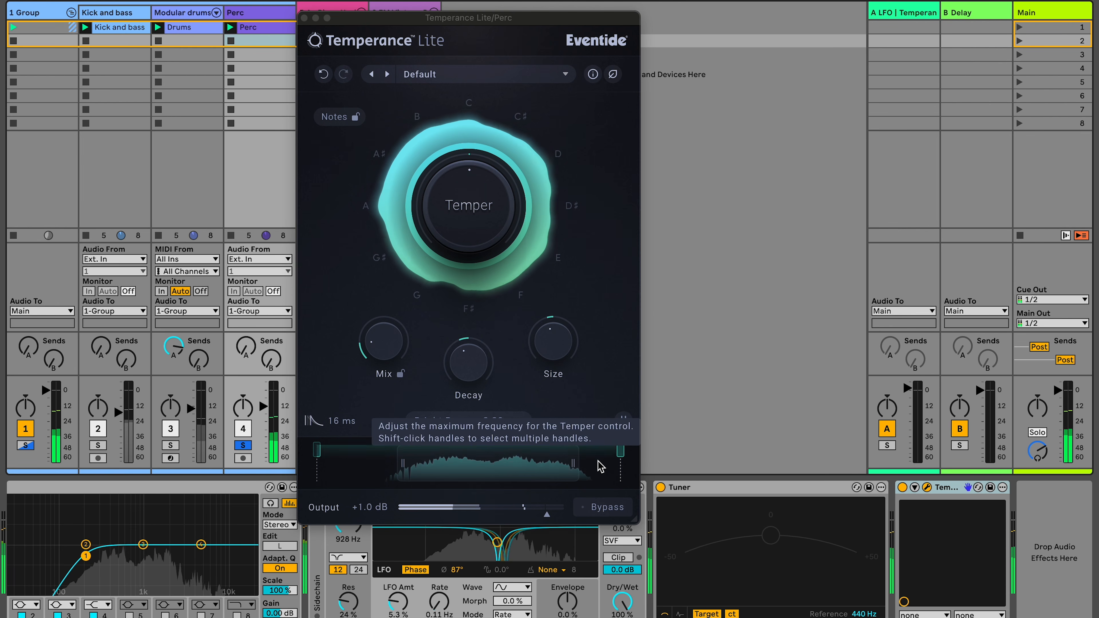
- Raise the Mix on the Perc track's Temperance reverb
left_click_drag(578, 467, 577, 462)
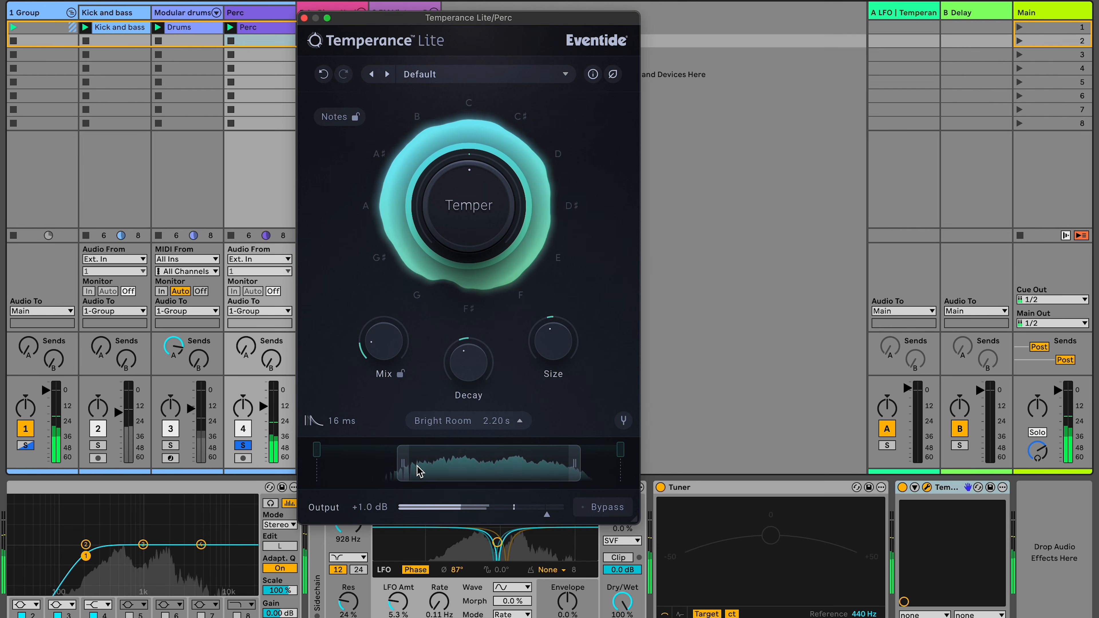
left_click_drag(382, 347, 377, 319)
- Unsolo the Perc track and move the Temperance window further right
left_click(243, 446)
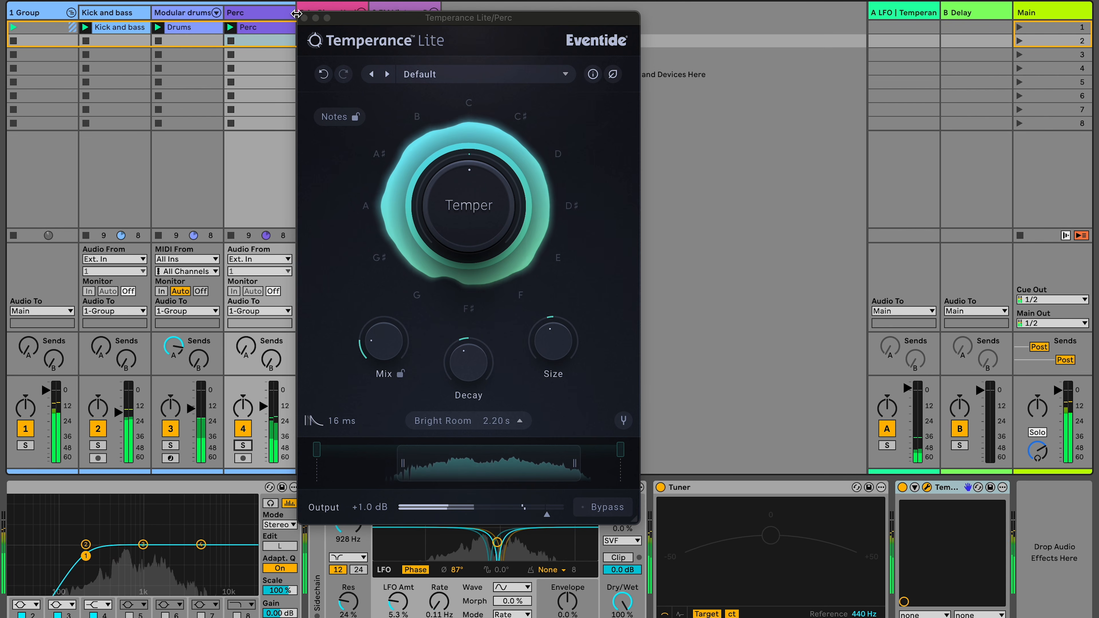
left_click_drag(338, 23, 514, 20)
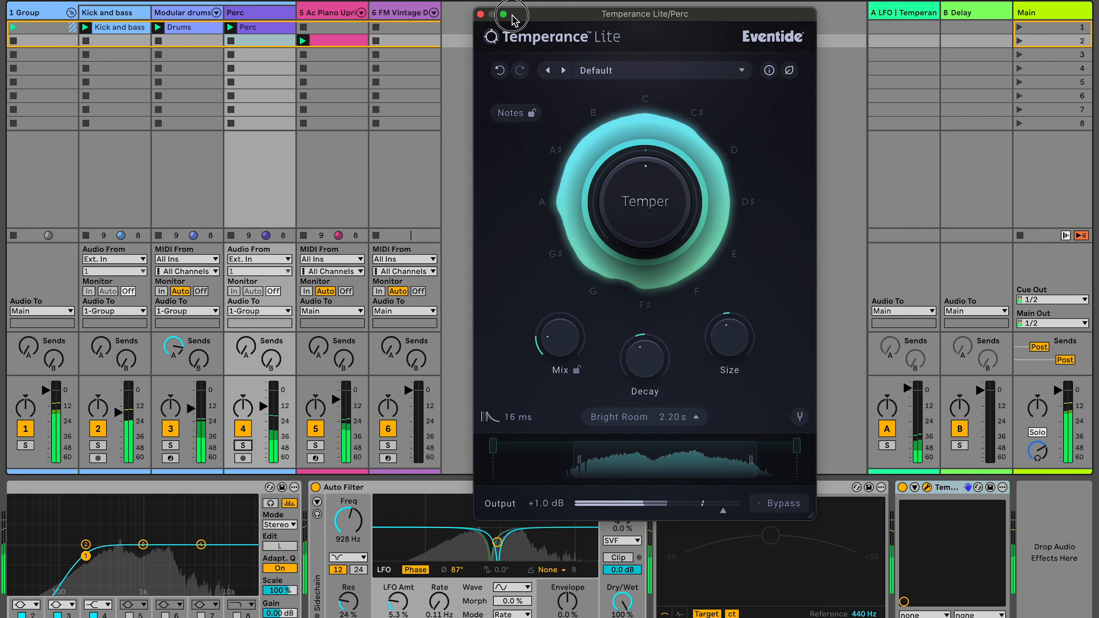